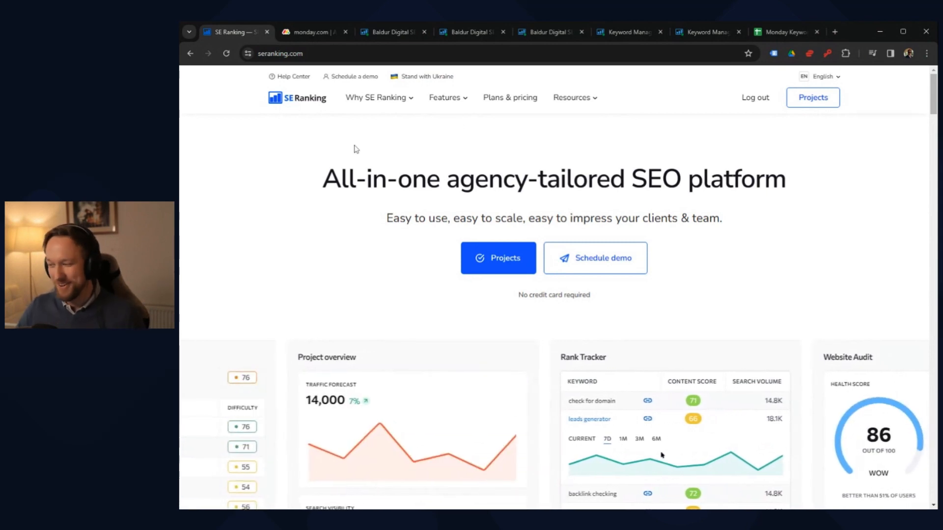
Step: View the monday.com homepage, and bring up the filter options for the site's UK keywords in Organic Traffic Research
{"action": "left_click", "coordinate": [309, 32]}
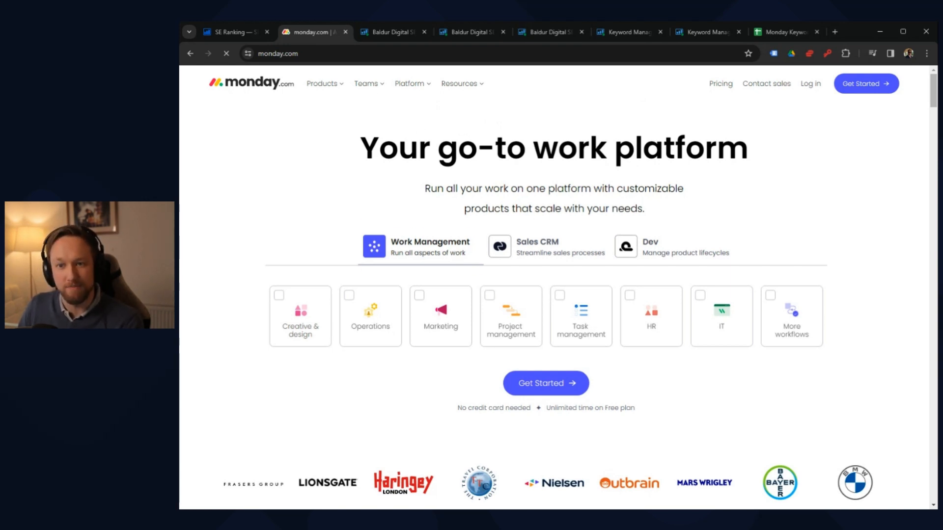
{"action": "left_click", "coordinate": [385, 34]}
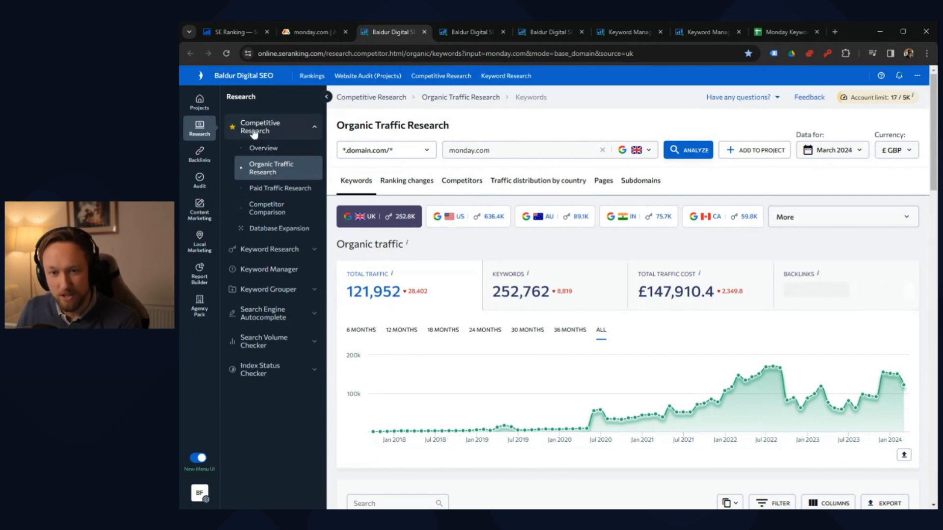
{"action": "scroll", "coordinate": [536, 248], "scroll_direction": "down", "scroll_amount": 3}
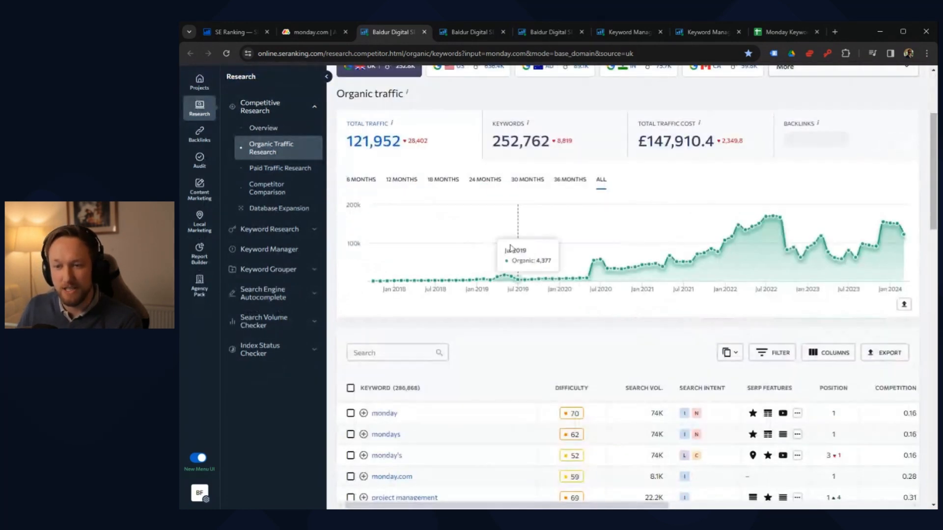
{"action": "scroll", "coordinate": [526, 249], "scroll_direction": "down", "scroll_amount": 3}
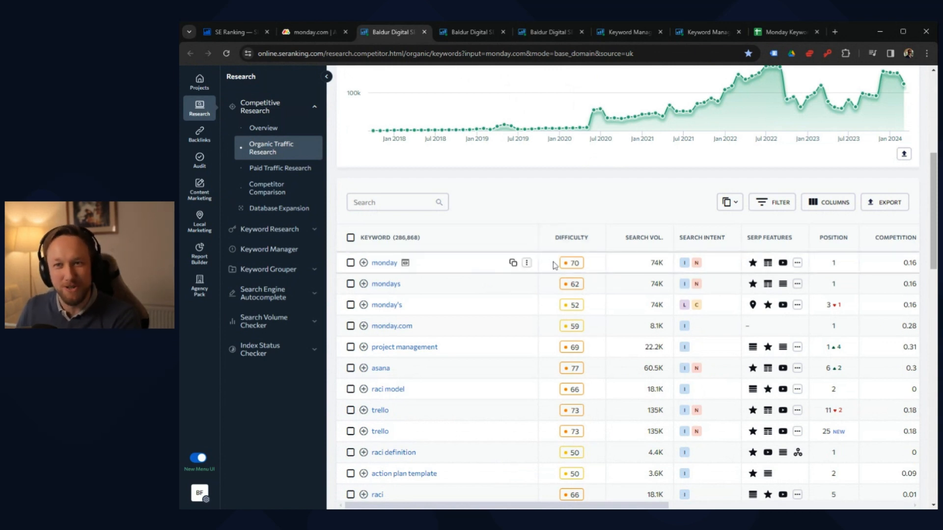
{"action": "left_click", "coordinate": [751, 204]}
{"action": "left_click", "coordinate": [509, 257]}
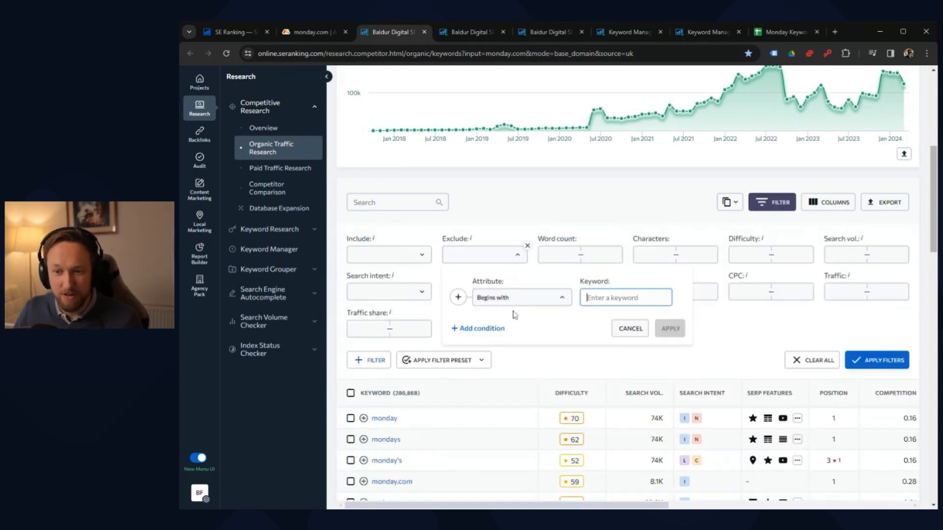
{"action": "left_click", "coordinate": [534, 301]}
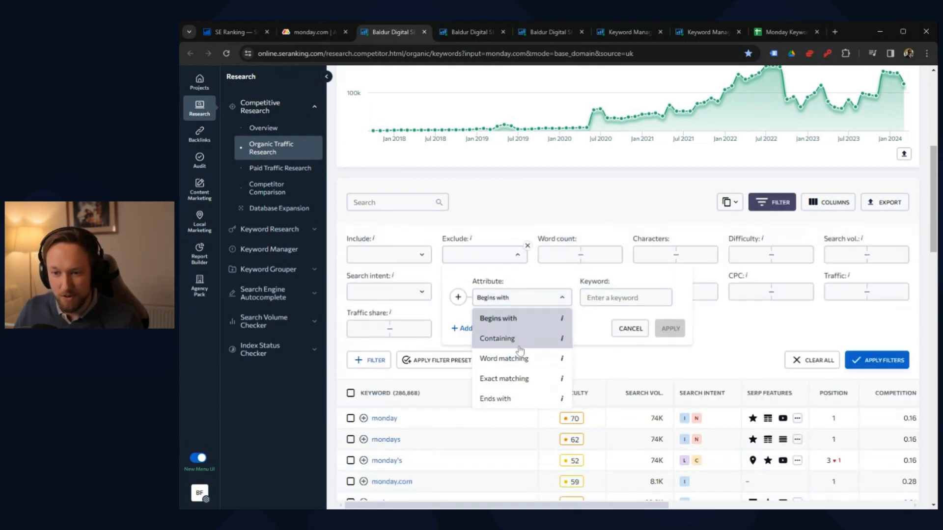
{"action": "left_click", "coordinate": [520, 274]}
{"action": "left_click", "coordinate": [509, 258]}
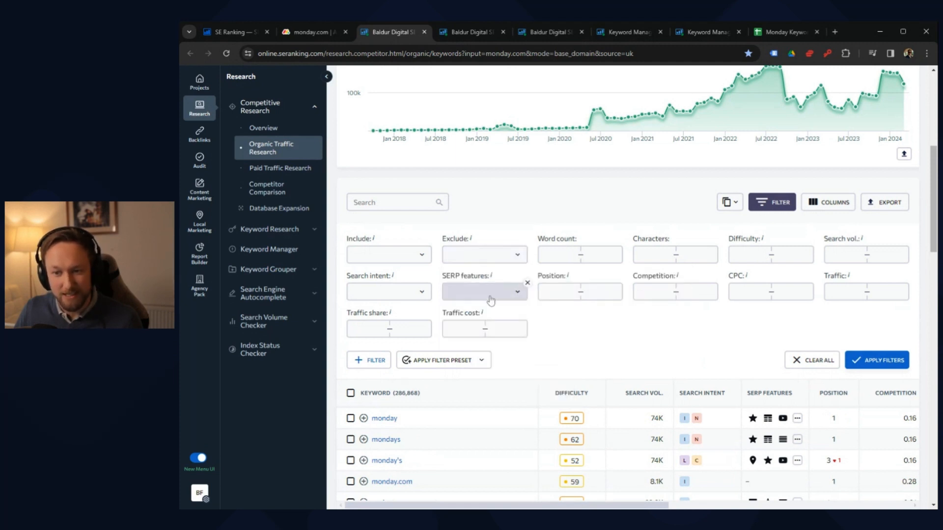
Step: Filter the organic keyword table to exclude keywords containing "monday"
{"action": "left_click", "coordinate": [501, 261]}
{"action": "left_click", "coordinate": [521, 298]}
{"action": "left_click", "coordinate": [496, 337]}
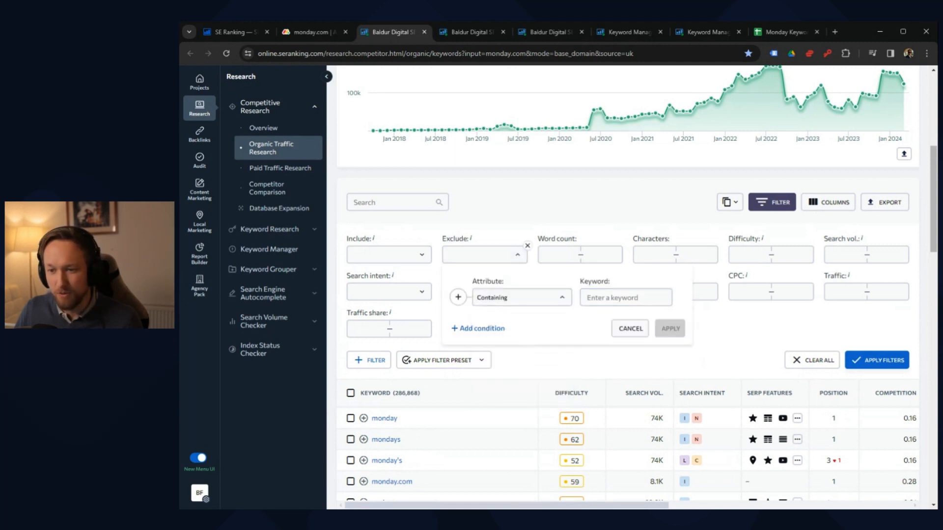
{"action": "type", "text": "monday"}
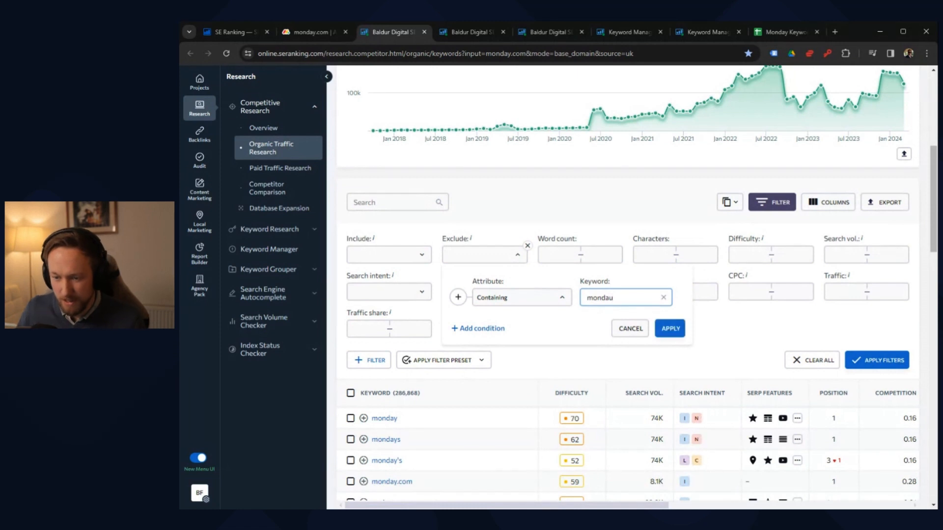
{"action": "left_click", "coordinate": [678, 327]}
{"action": "left_click", "coordinate": [875, 364]}
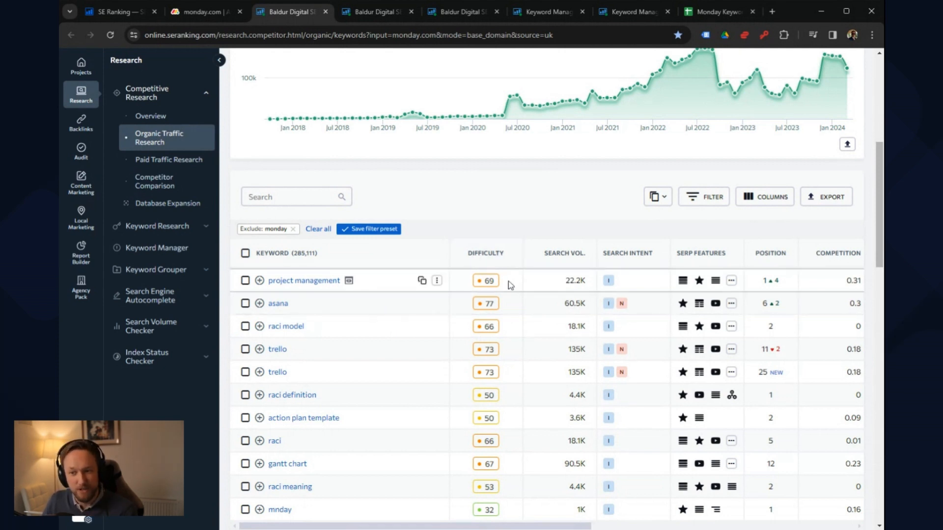
Step: Examine the filtered keywords' difficulty, search volume, search intent and SERP features, along with the domain's organic traffic history
{"action": "mouse_move", "coordinate": [492, 287]}
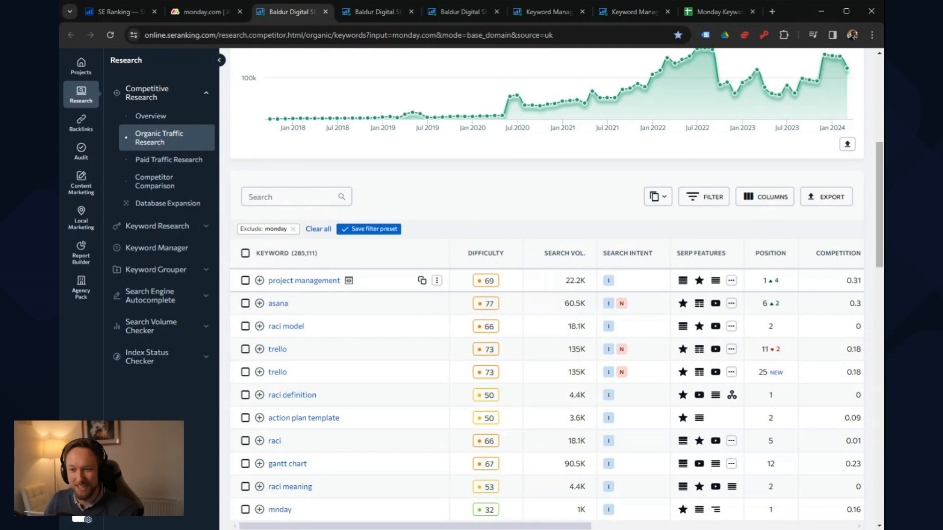
{"action": "mouse_move", "coordinate": [499, 307]}
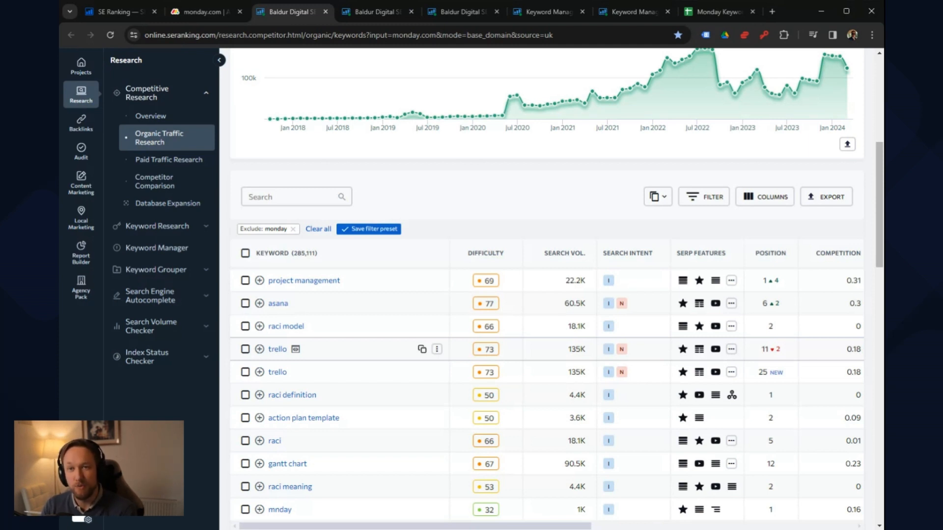
{"action": "scroll", "coordinate": [526, 343], "scroll_direction": "down", "scroll_amount": 3}
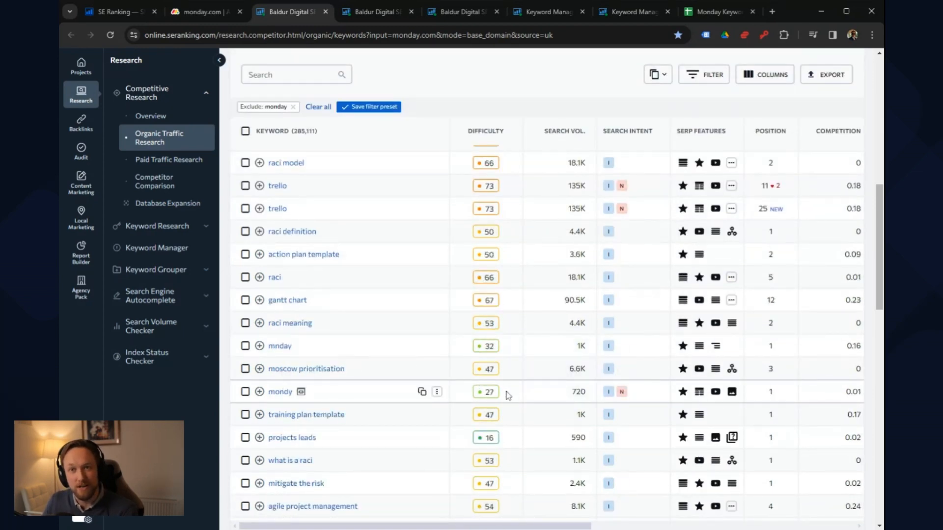
{"action": "scroll", "coordinate": [509, 396], "scroll_direction": "up", "scroll_amount": 3}
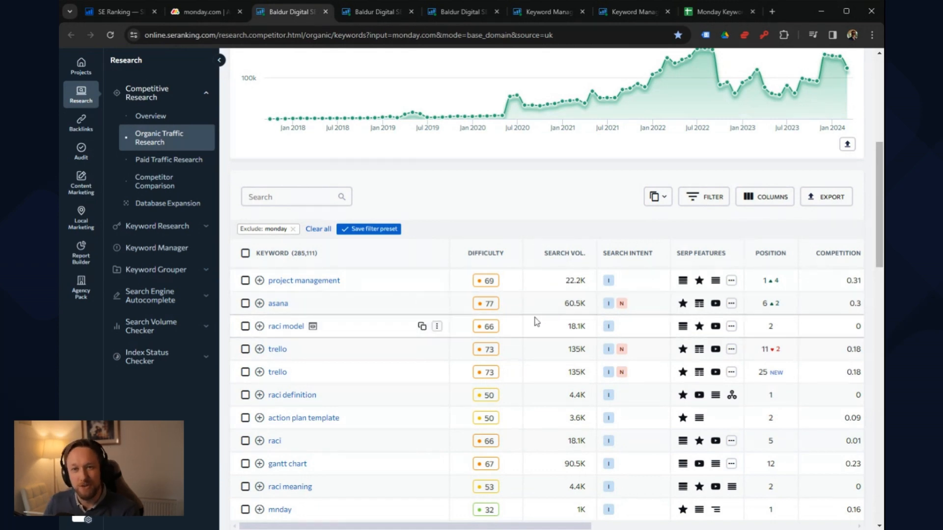
{"action": "scroll", "coordinate": [547, 375], "scroll_direction": "down", "scroll_amount": 4}
{"action": "scroll", "coordinate": [587, 426], "scroll_direction": "down", "scroll_amount": 4}
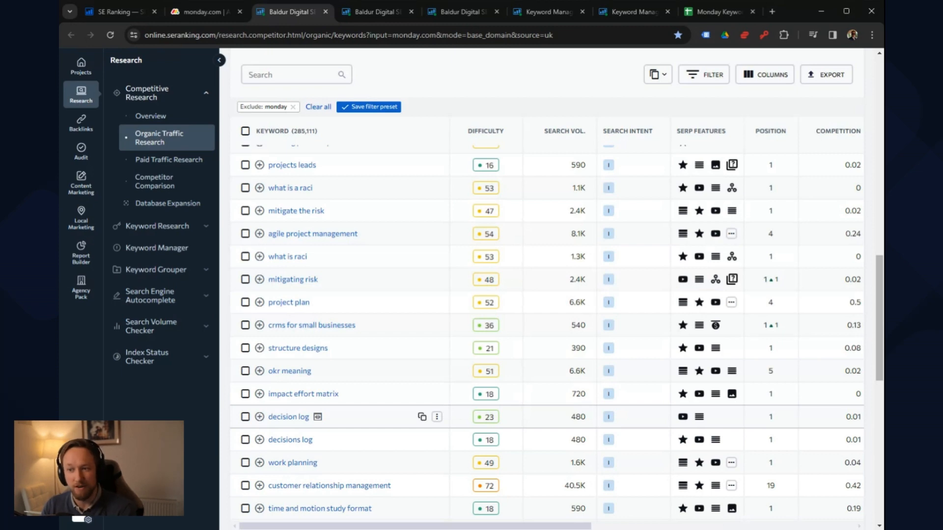
{"action": "scroll", "coordinate": [625, 393], "scroll_direction": "up", "scroll_amount": 10}
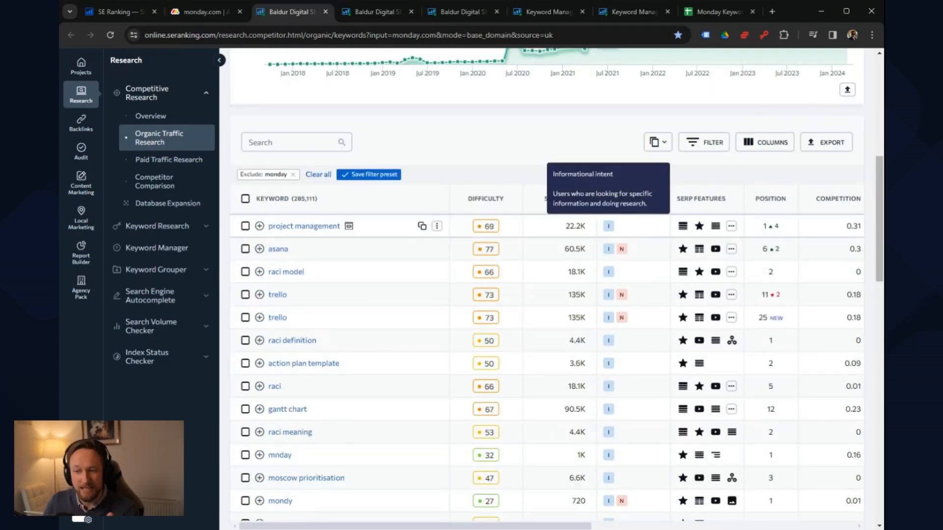
{"action": "mouse_move", "coordinate": [622, 250]}
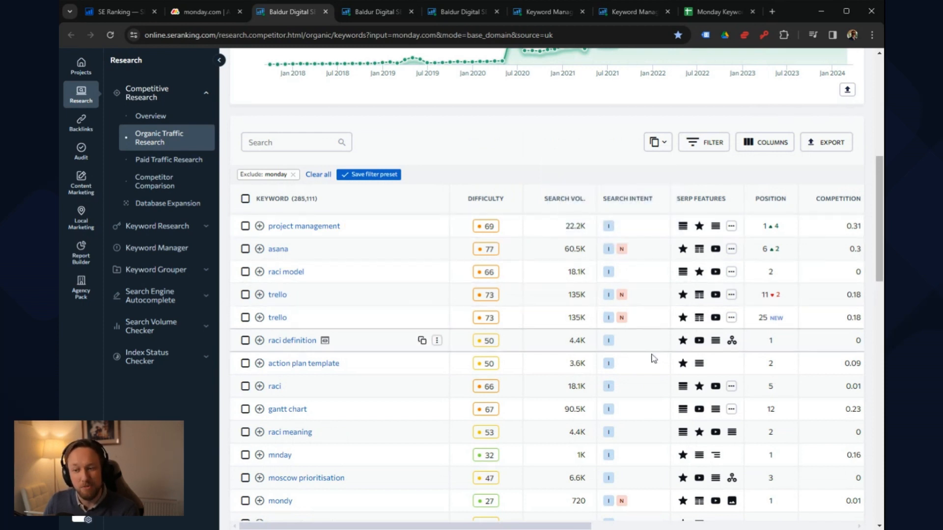
{"action": "scroll", "coordinate": [638, 379], "scroll_direction": "down", "scroll_amount": 1}
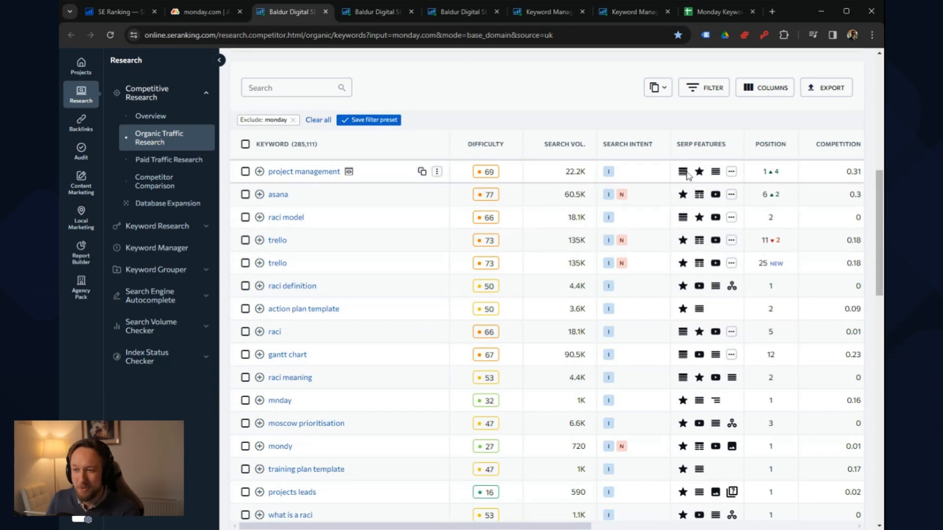
{"action": "mouse_move", "coordinate": [694, 178]}
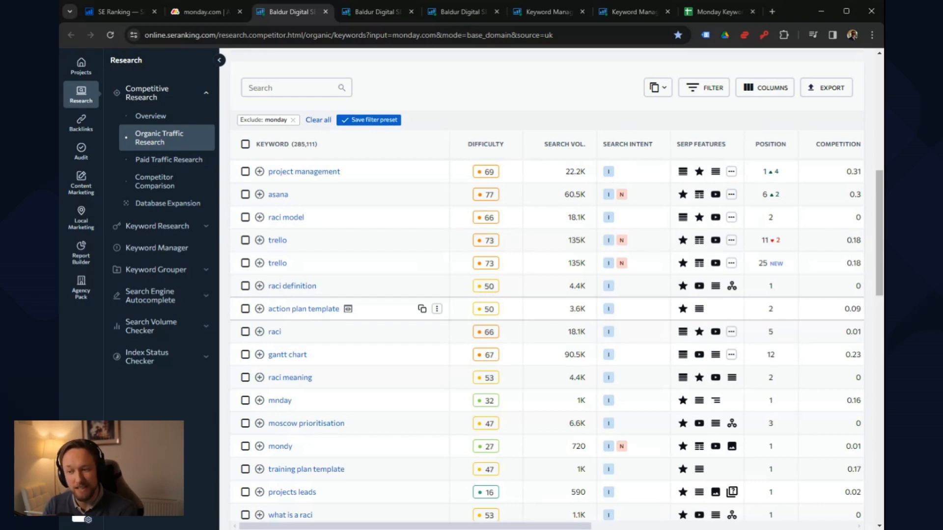
{"action": "mouse_move", "coordinate": [714, 403]}
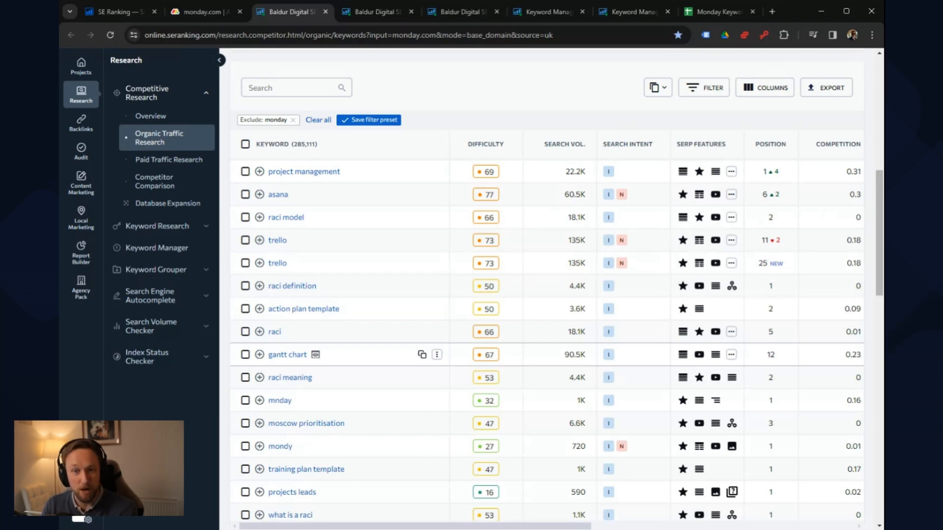
{"action": "scroll", "coordinate": [516, 422], "scroll_direction": "up", "scroll_amount": 9}
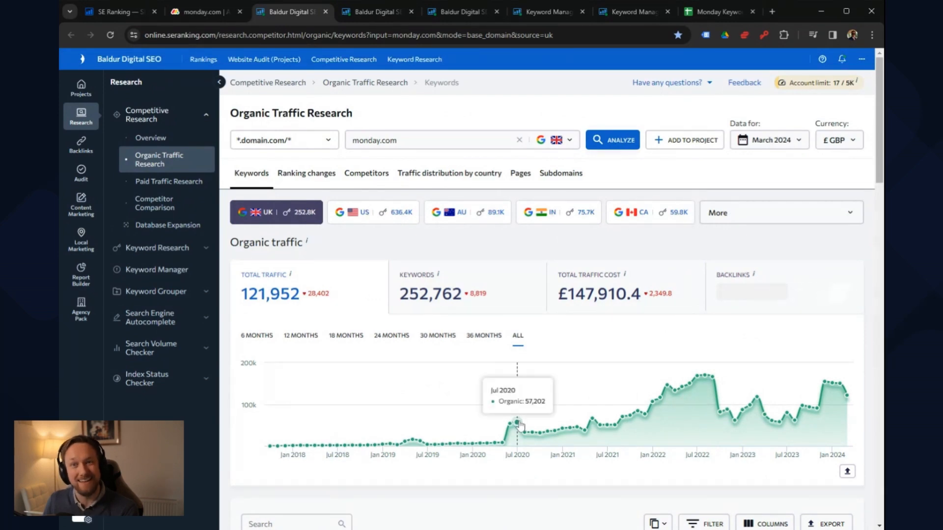
{"action": "scroll", "coordinate": [518, 423], "scroll_direction": "down", "scroll_amount": 5}
{"action": "scroll", "coordinate": [521, 426], "scroll_direction": "down", "scroll_amount": 2}
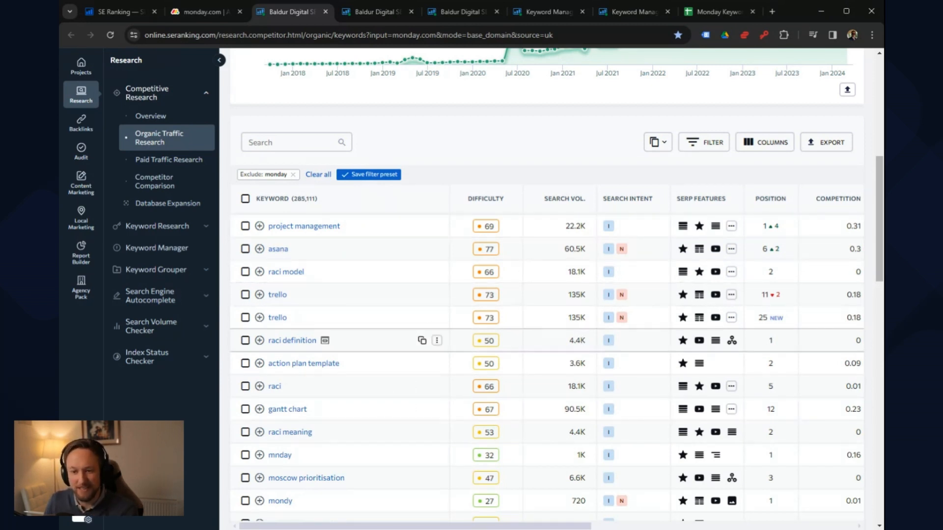
{"action": "mouse_move", "coordinate": [485, 346]}
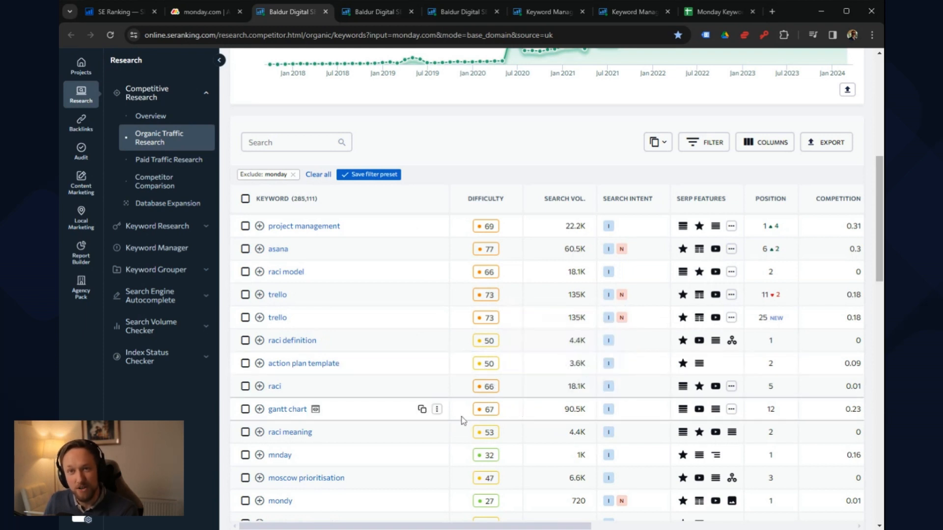
Step: Select the keywords gantt chart, raci meaning and action plan template, and add them to the "_Monday - V1" Keyword Manager list
{"action": "left_click", "coordinate": [245, 409]}
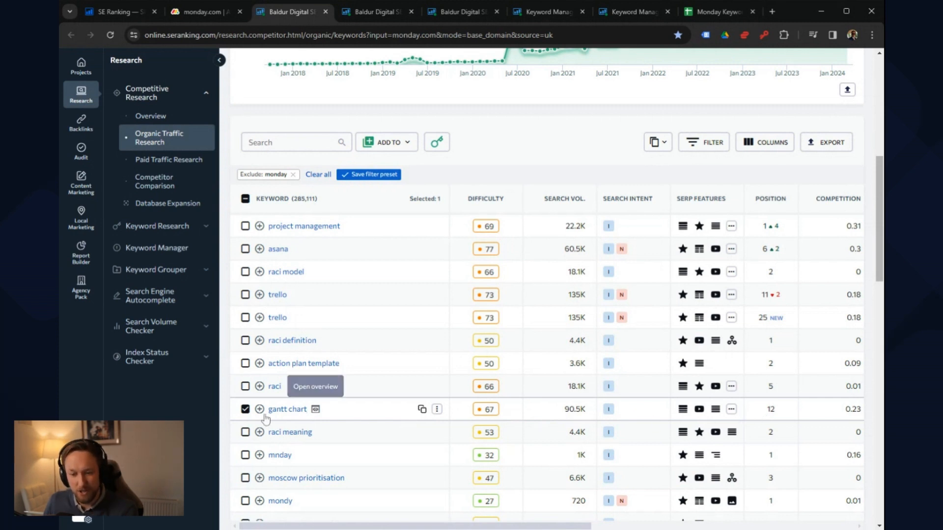
{"action": "left_click", "coordinate": [245, 432]}
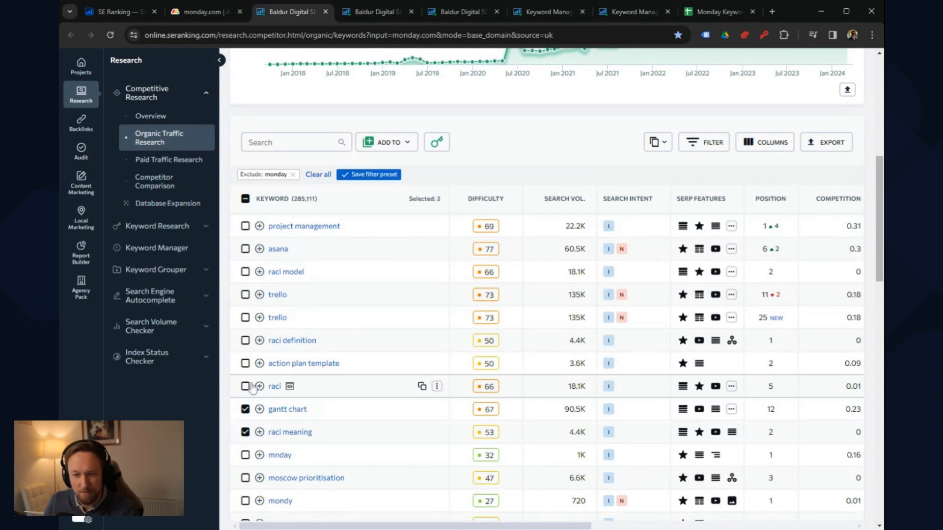
{"action": "left_click", "coordinate": [245, 364]}
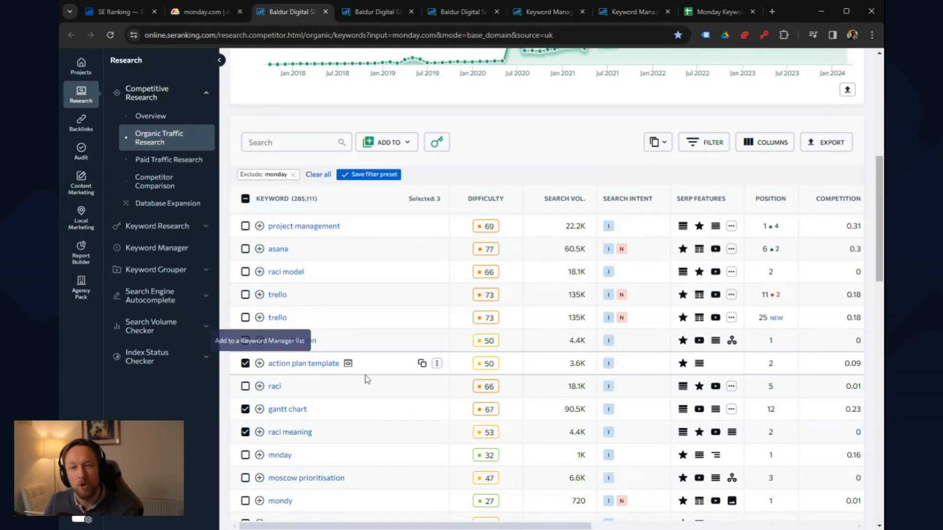
{"action": "scroll", "coordinate": [392, 393], "scroll_direction": "down", "scroll_amount": 7}
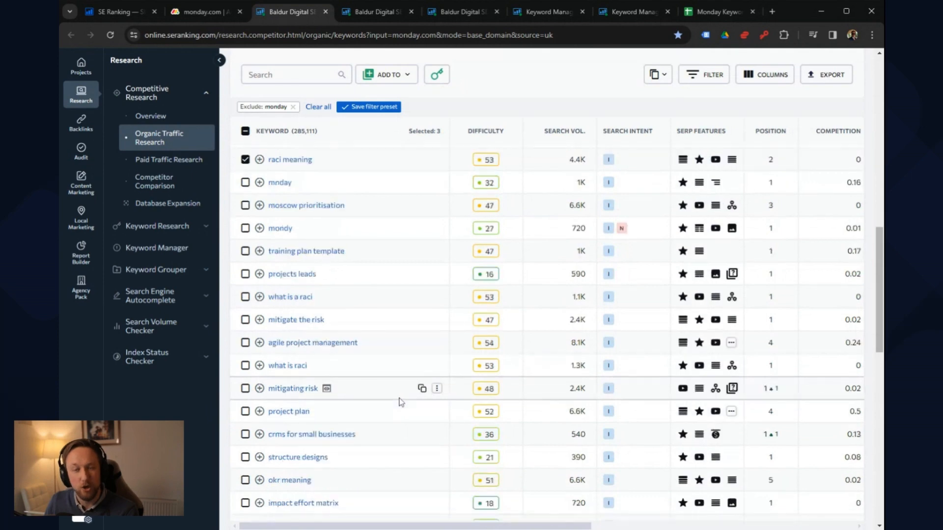
{"action": "scroll", "coordinate": [403, 410], "scroll_direction": "up", "scroll_amount": 4}
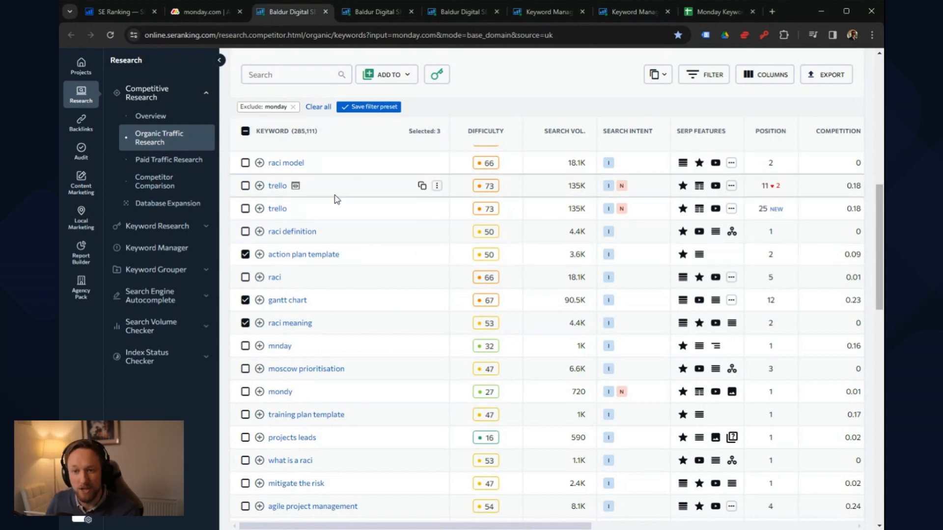
{"action": "scroll", "coordinate": [351, 171], "scroll_direction": "up", "scroll_amount": 3}
{"action": "scroll", "coordinate": [316, 283], "scroll_direction": "down", "scroll_amount": 2}
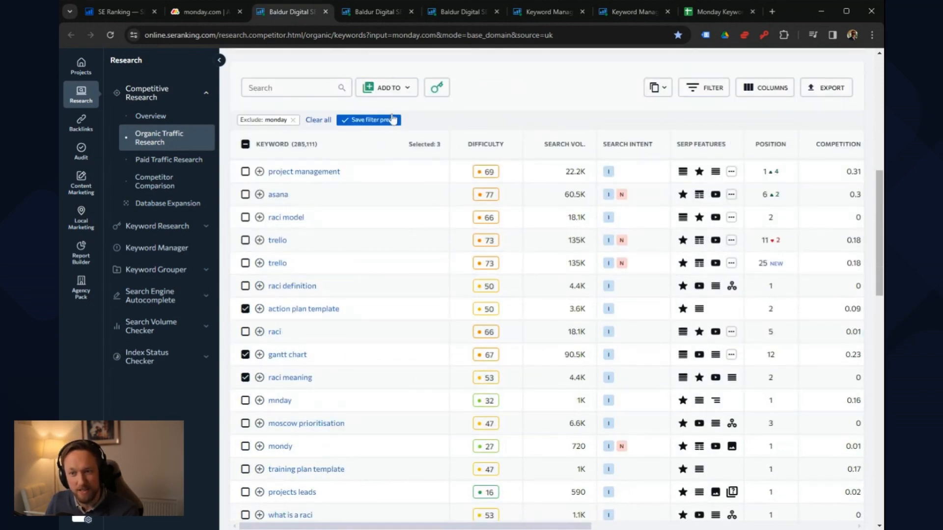
{"action": "left_click", "coordinate": [386, 89]}
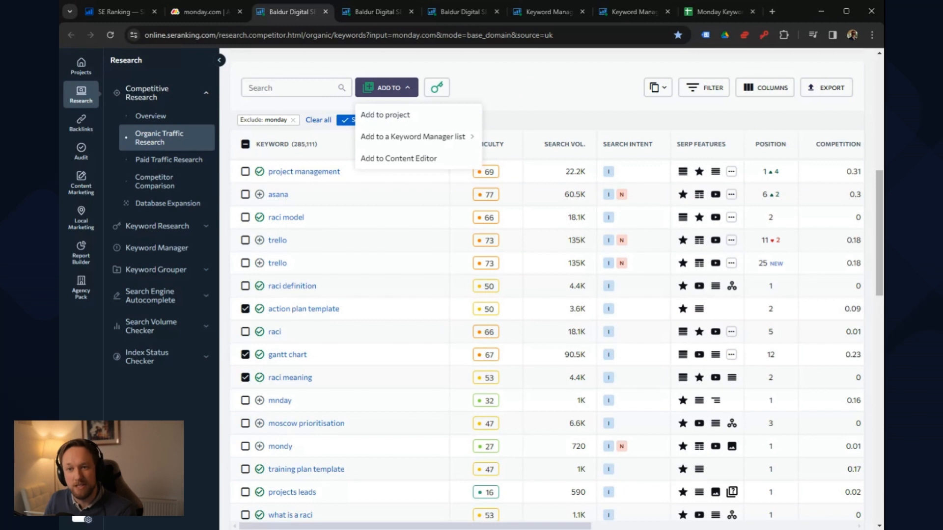
{"action": "left_click", "coordinate": [401, 141]}
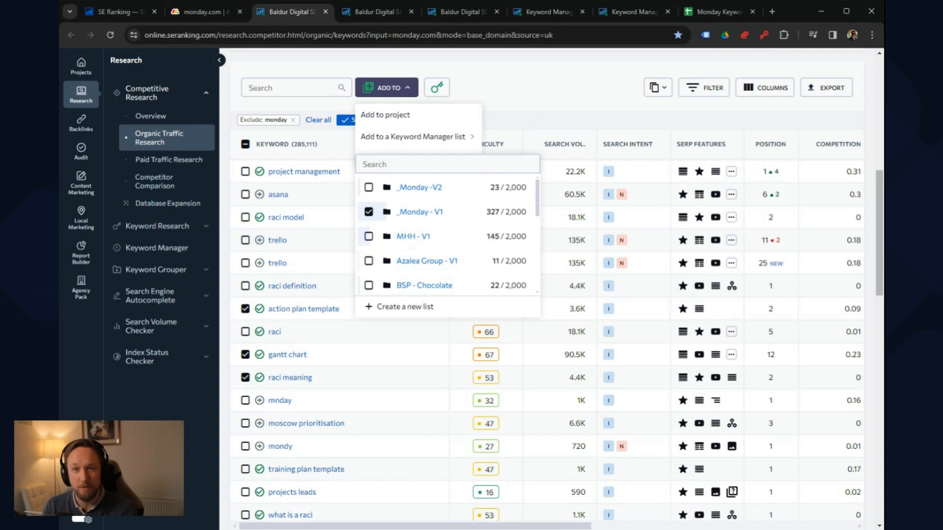
{"action": "left_click", "coordinate": [557, 99]}
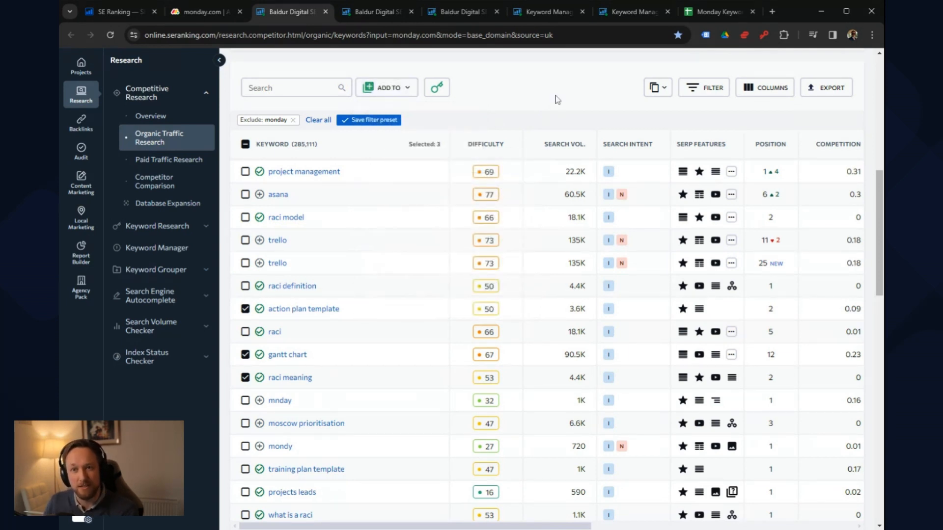
{"action": "scroll", "coordinate": [347, 266], "scroll_direction": "down", "scroll_amount": 8}
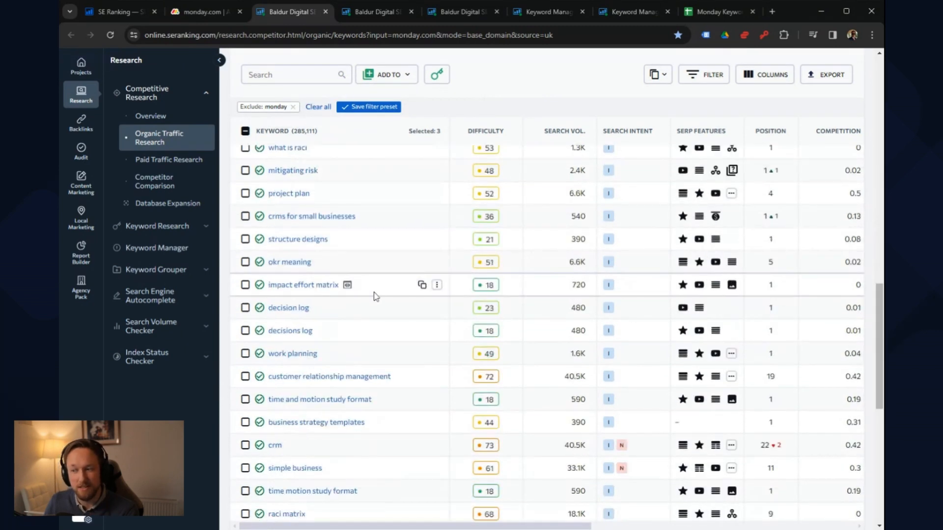
{"action": "scroll", "coordinate": [376, 296], "scroll_direction": "up", "scroll_amount": 10}
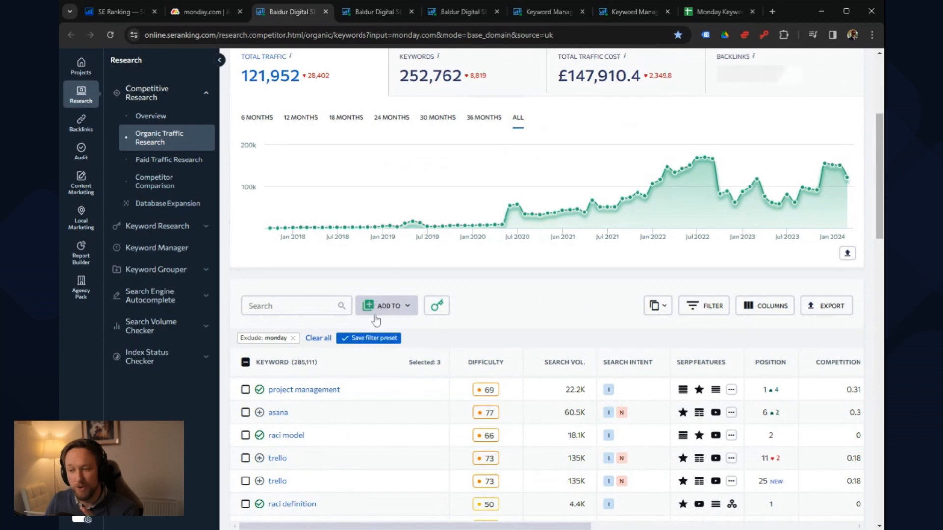
{"action": "scroll", "coordinate": [376, 320], "scroll_direction": "down", "scroll_amount": 3}
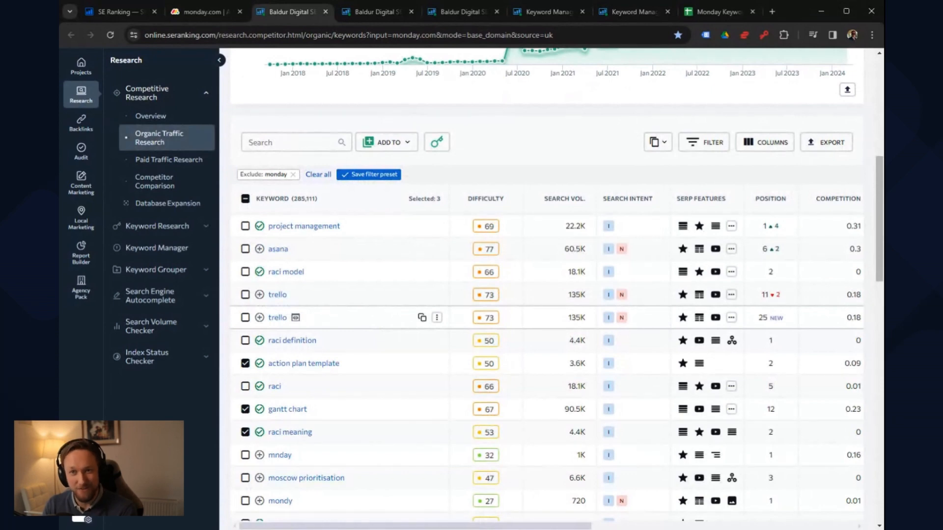
Step: Look through the first page of monday.com's filtered UK organic keywords and return to the domain's traffic overview
{"action": "scroll", "coordinate": [381, 330], "scroll_direction": "down", "scroll_amount": 17}
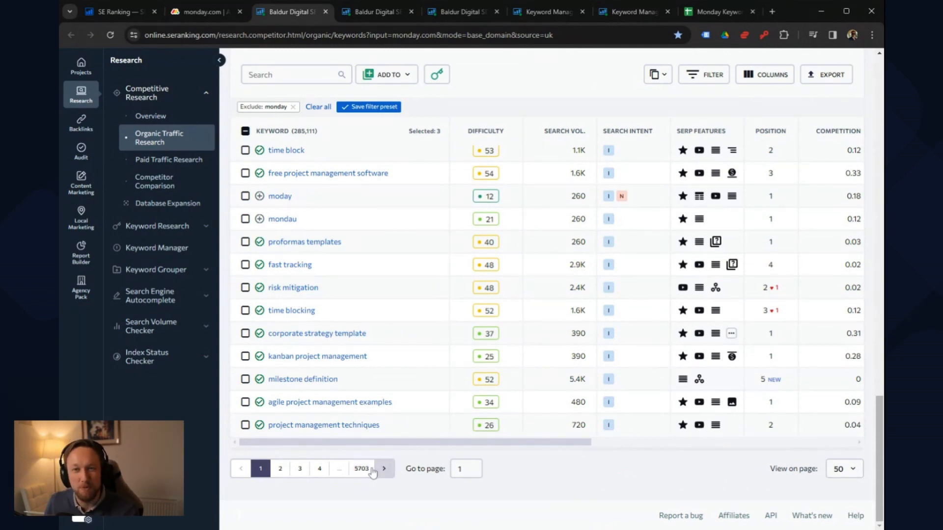
{"action": "scroll", "coordinate": [398, 481], "scroll_direction": "up", "scroll_amount": 5}
{"action": "scroll", "coordinate": [399, 482], "scroll_direction": "up", "scroll_amount": 10}
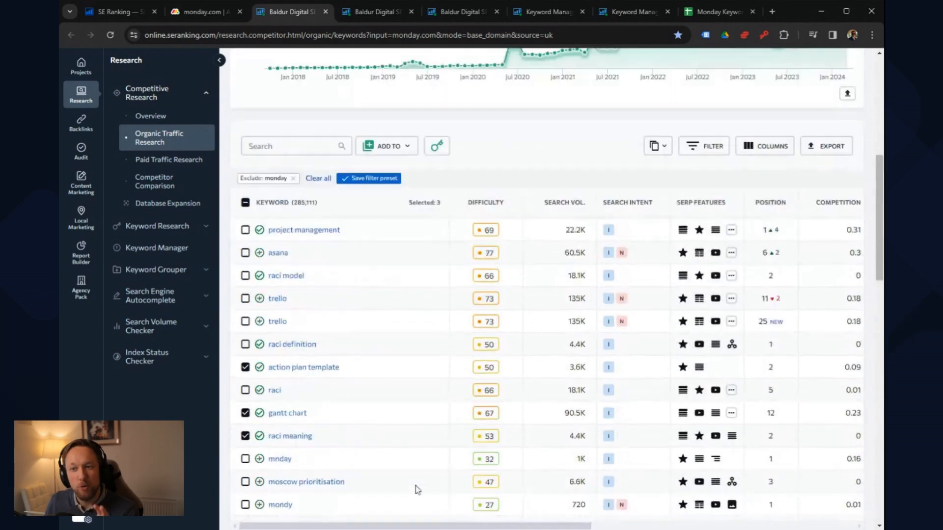
{"action": "scroll", "coordinate": [414, 488], "scroll_direction": "up", "scroll_amount": 6}
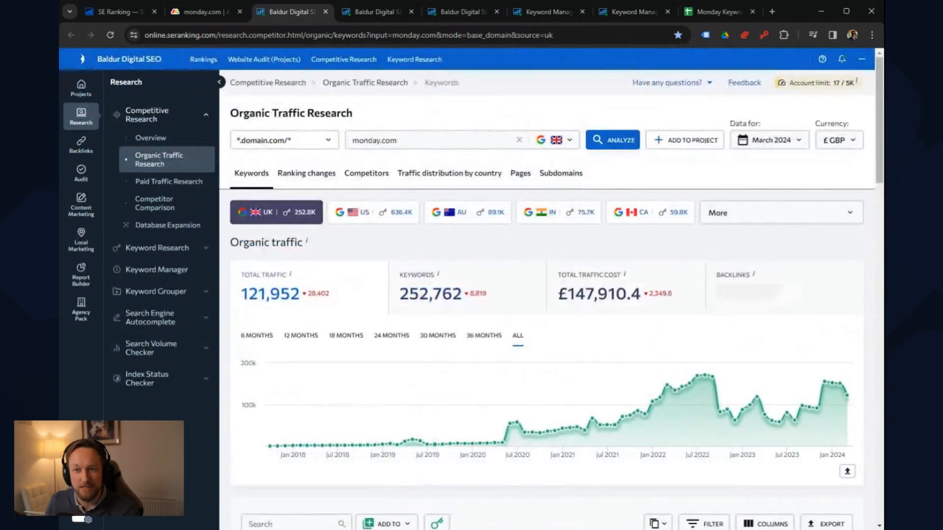
Step: Examine asana.com's UK organic traffic overview and its ranking keywords in Organic Traffic Research, including difficulty, search volume and position
{"action": "left_click", "coordinate": [365, 13]}
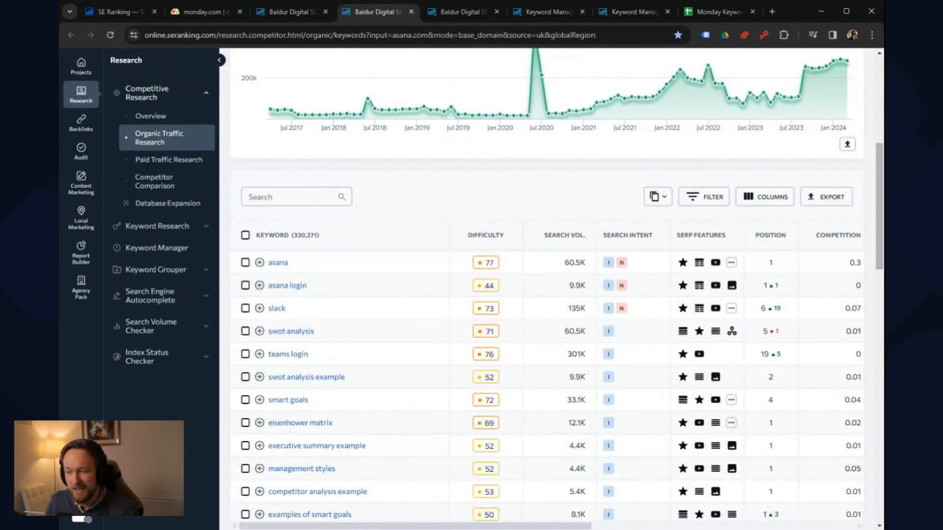
{"action": "scroll", "coordinate": [618, 315], "scroll_direction": "up", "scroll_amount": 2}
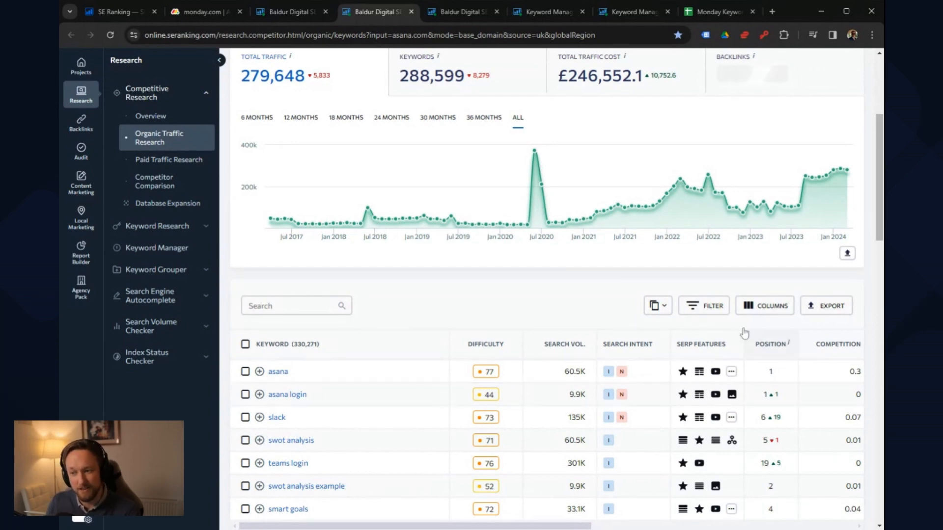
{"action": "scroll", "coordinate": [585, 254], "scroll_direction": "up", "scroll_amount": 5}
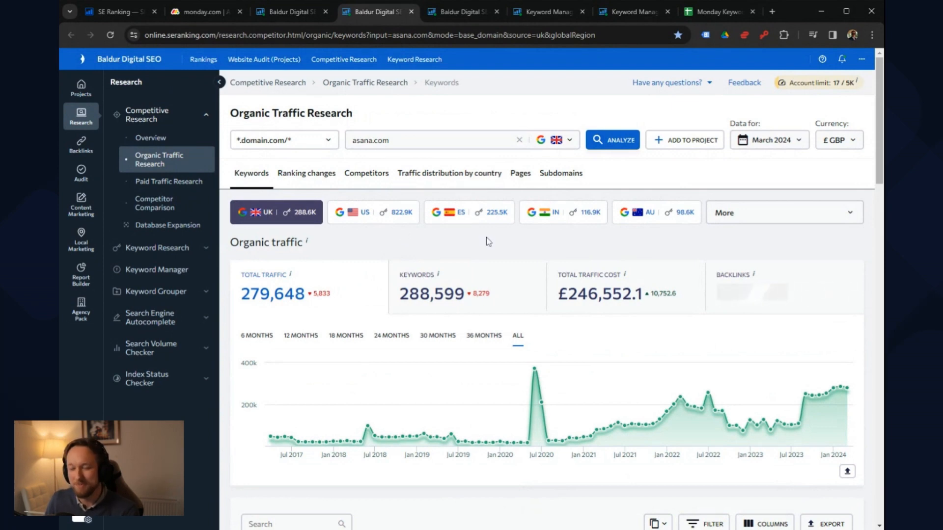
{"action": "scroll", "coordinate": [473, 305], "scroll_direction": "down", "scroll_amount": 4}
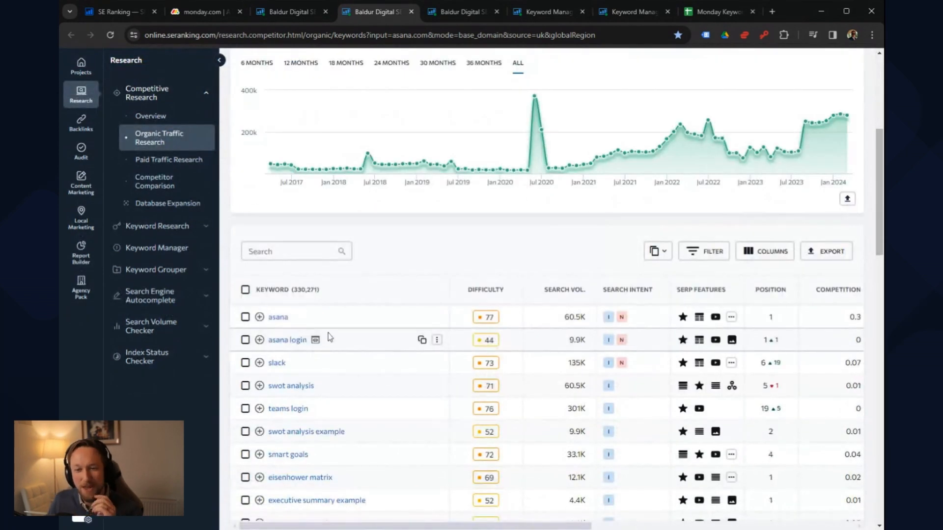
{"action": "scroll", "coordinate": [442, 261], "scroll_direction": "down", "scroll_amount": 3}
{"action": "scroll", "coordinate": [661, 166], "scroll_direction": "up", "scroll_amount": 1}
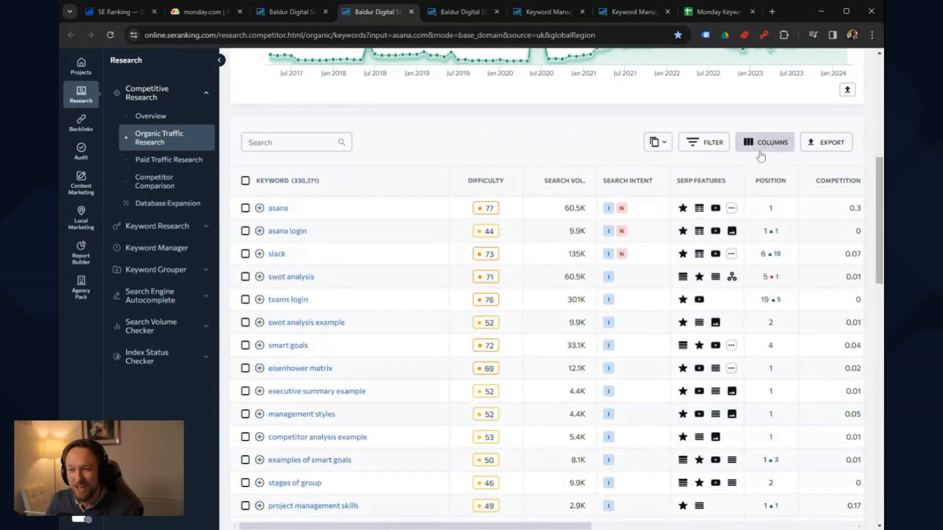
{"action": "left_click", "coordinate": [702, 143]}
{"action": "left_click", "coordinate": [703, 143]}
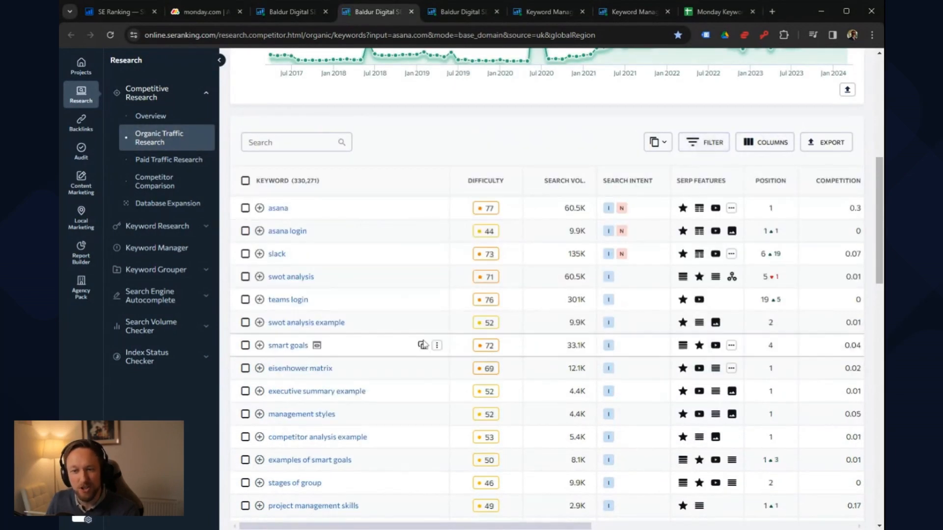
{"action": "scroll", "coordinate": [449, 341], "scroll_direction": "down", "scroll_amount": 1}
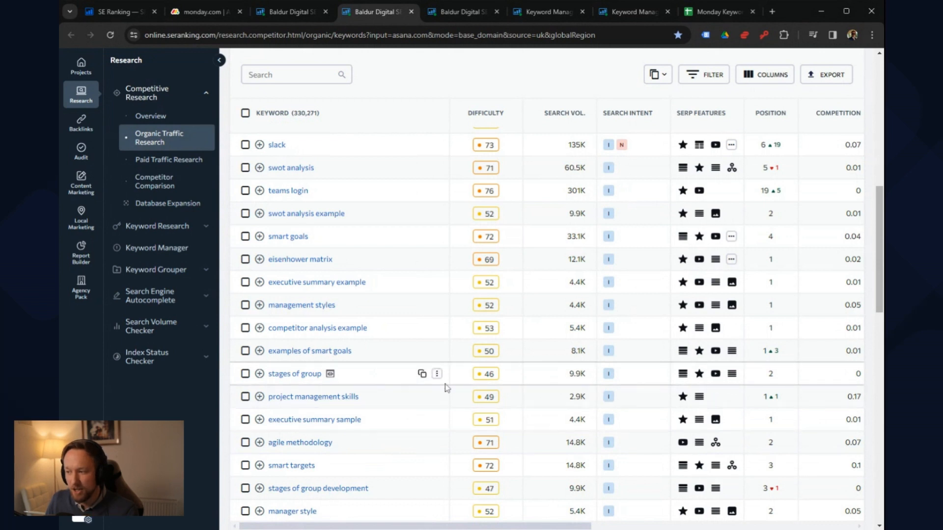
{"action": "scroll", "coordinate": [454, 373], "scroll_direction": "down", "scroll_amount": 3}
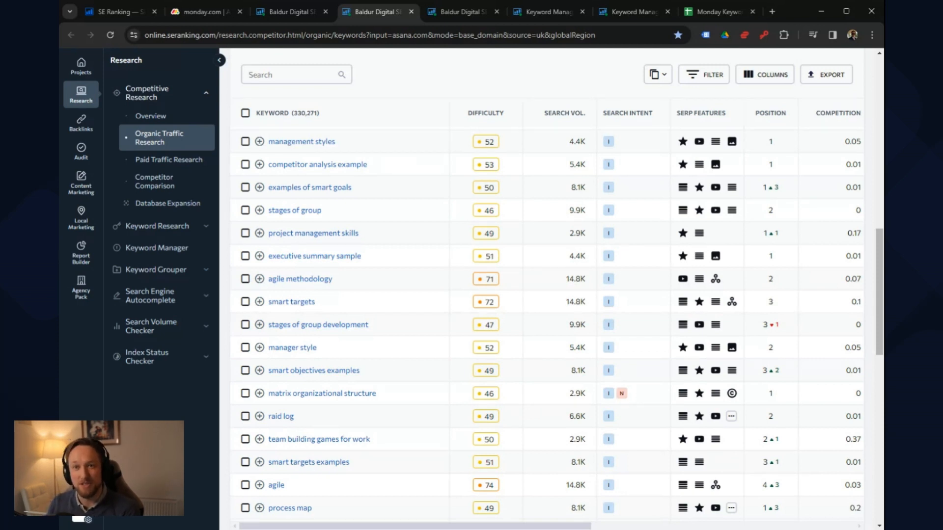
{"action": "scroll", "coordinate": [411, 158], "scroll_direction": "up", "scroll_amount": 3}
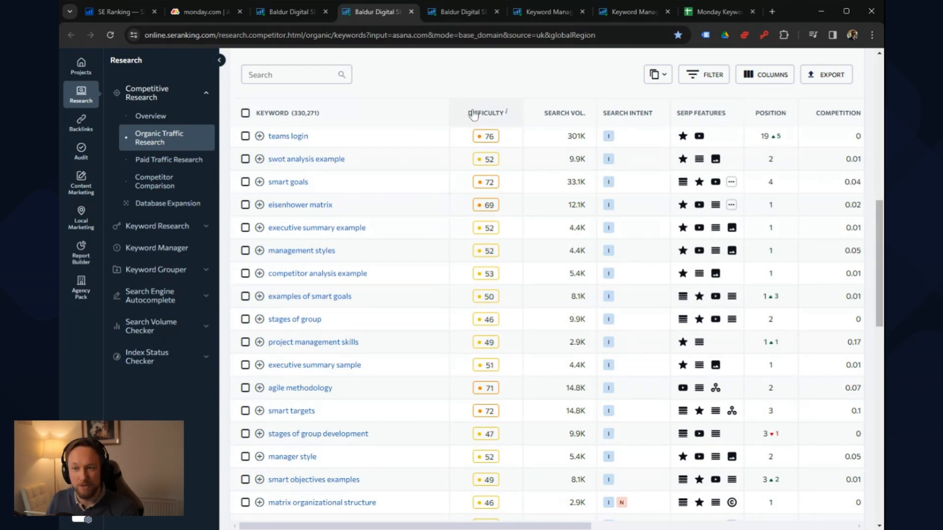
Step: View the keyword research overview for "gantt chart" and compare it with the "_Monday - V1" Keyword Manager list
{"action": "left_click", "coordinate": [453, 12]}
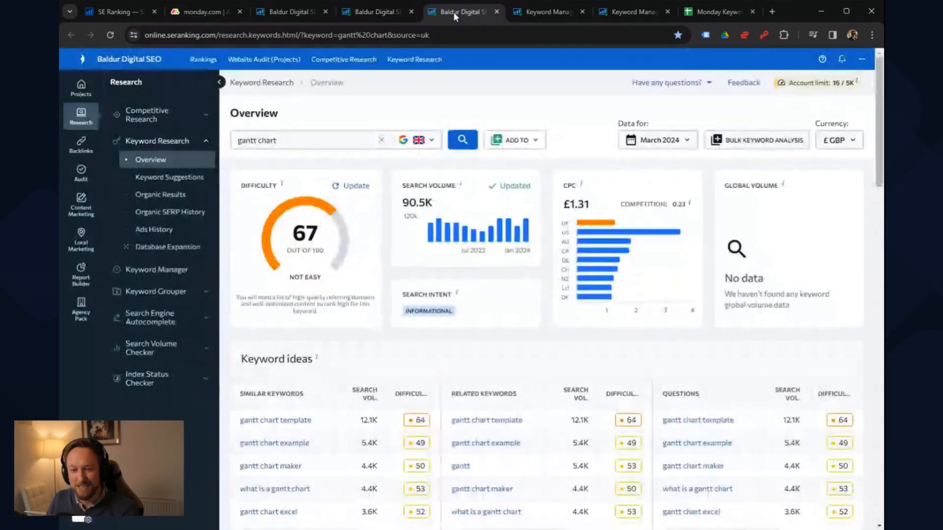
{"action": "left_click", "coordinate": [530, 12]}
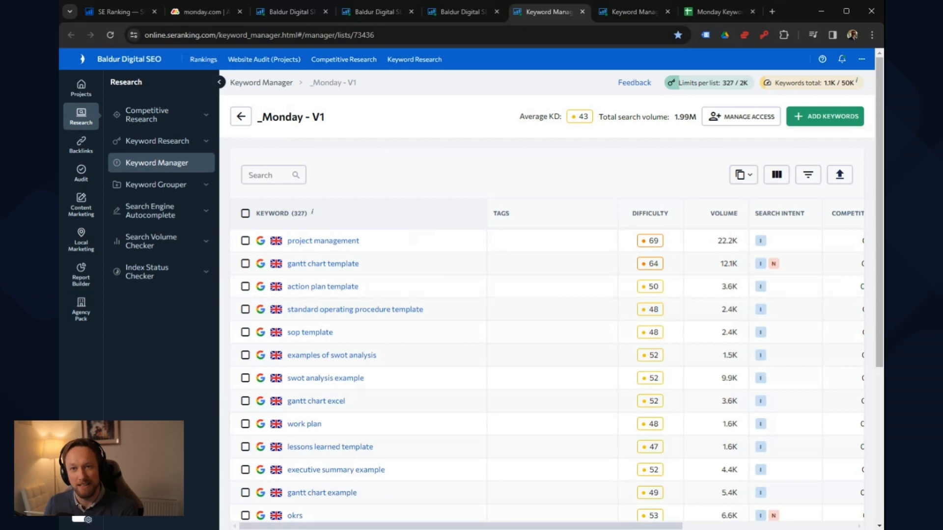
{"action": "left_click", "coordinate": [455, 11]}
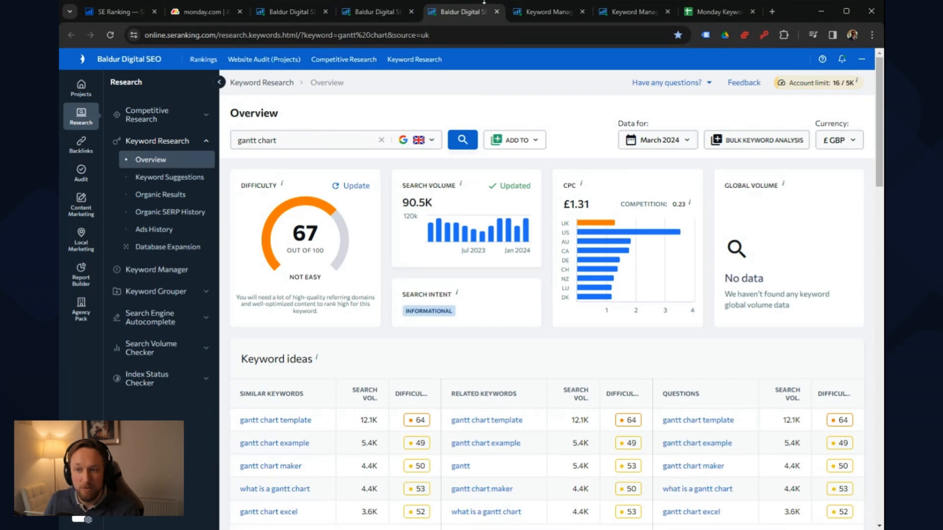
Step: Examine the difficulty and search volume of the keywords on the first page of the "_Monday - V1" list
{"action": "left_click", "coordinate": [545, 13]}
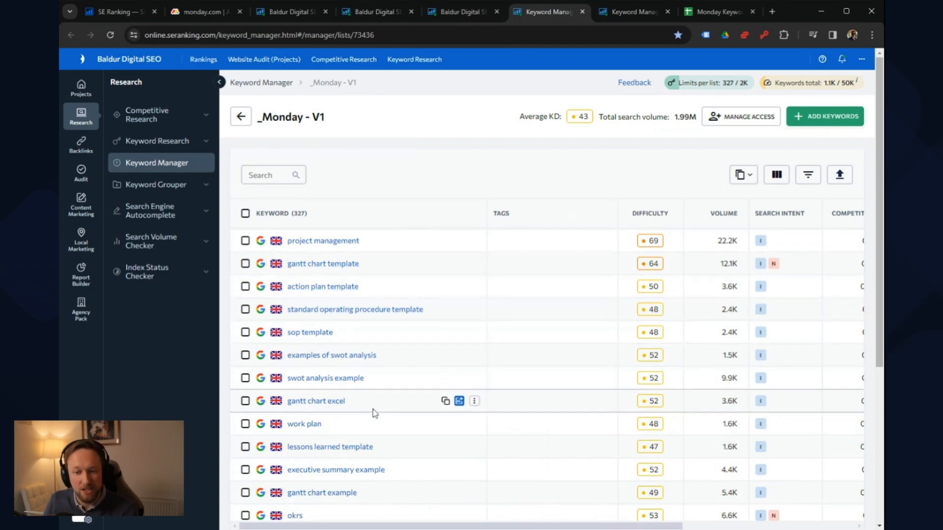
{"action": "scroll", "coordinate": [357, 437], "scroll_direction": "down", "scroll_amount": 3}
{"action": "scroll", "coordinate": [354, 422], "scroll_direction": "up", "scroll_amount": 3}
{"action": "scroll", "coordinate": [354, 423], "scroll_direction": "down", "scroll_amount": 5}
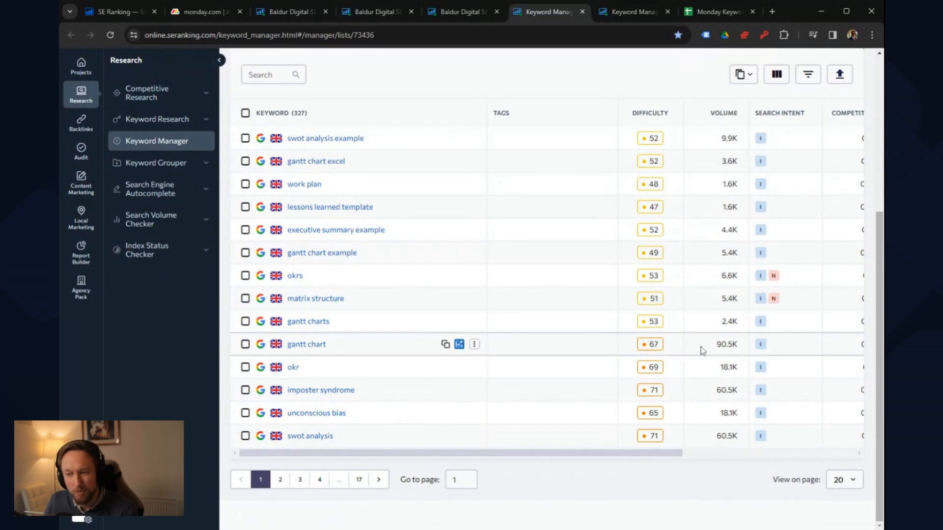
{"action": "scroll", "coordinate": [541, 352], "scroll_direction": "up", "scroll_amount": 1}
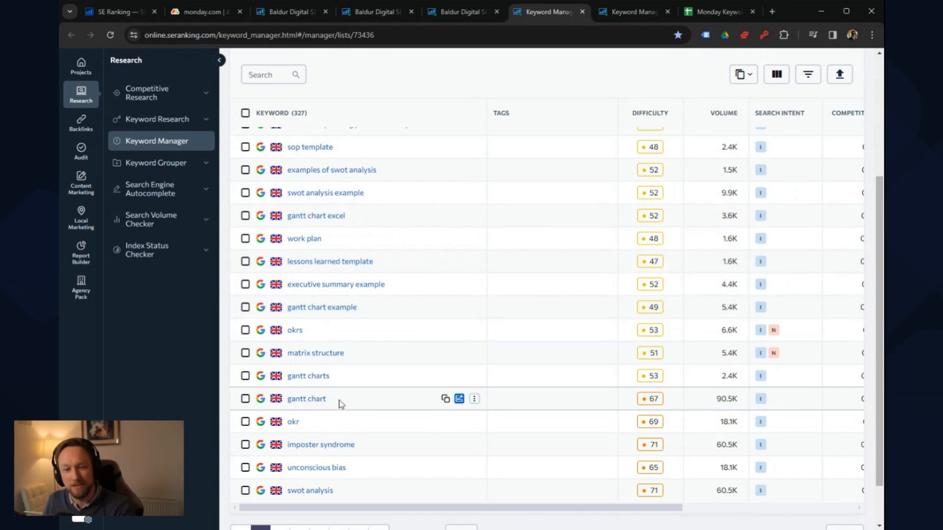
{"action": "scroll", "coordinate": [338, 402], "scroll_direction": "up", "scroll_amount": 4}
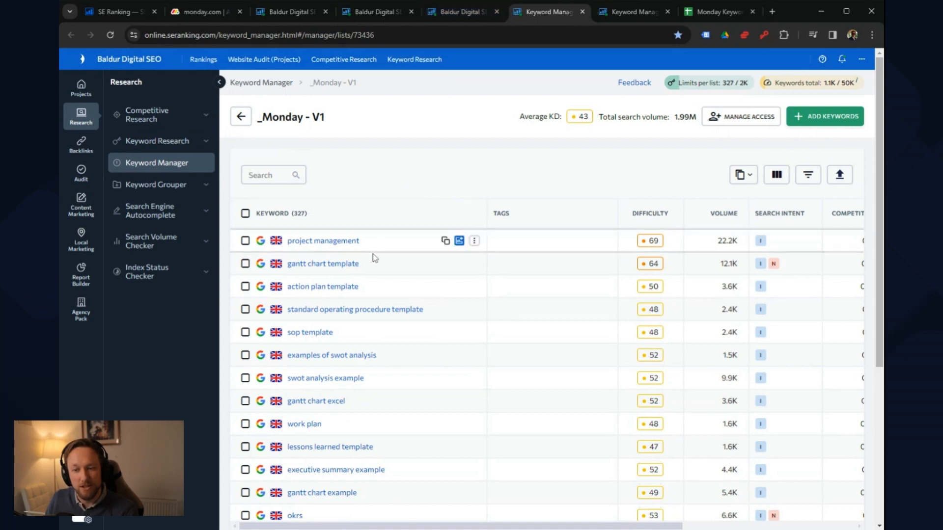
{"action": "scroll", "coordinate": [363, 294], "scroll_direction": "down", "scroll_amount": 4}
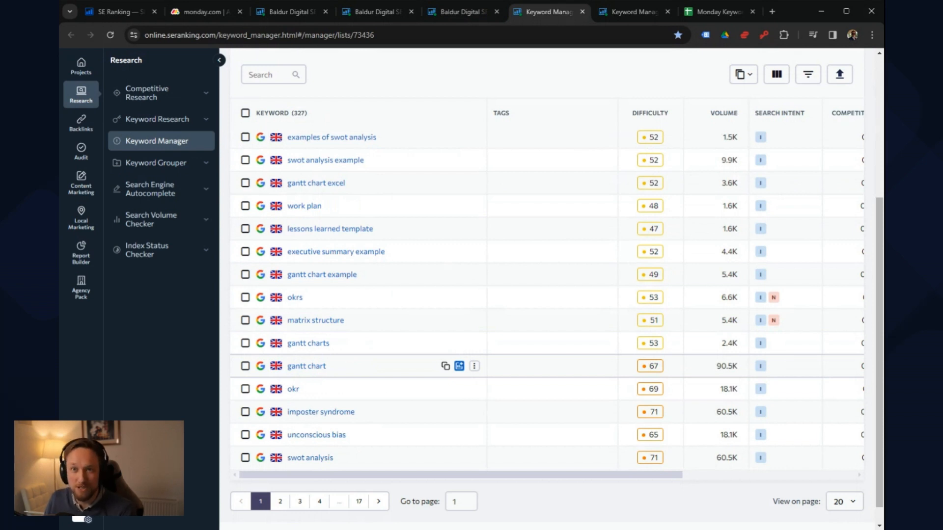
Step: Go back to the "gantt chart" overview and open the full set of similar keyword suggestions
{"action": "left_click", "coordinate": [436, 11]}
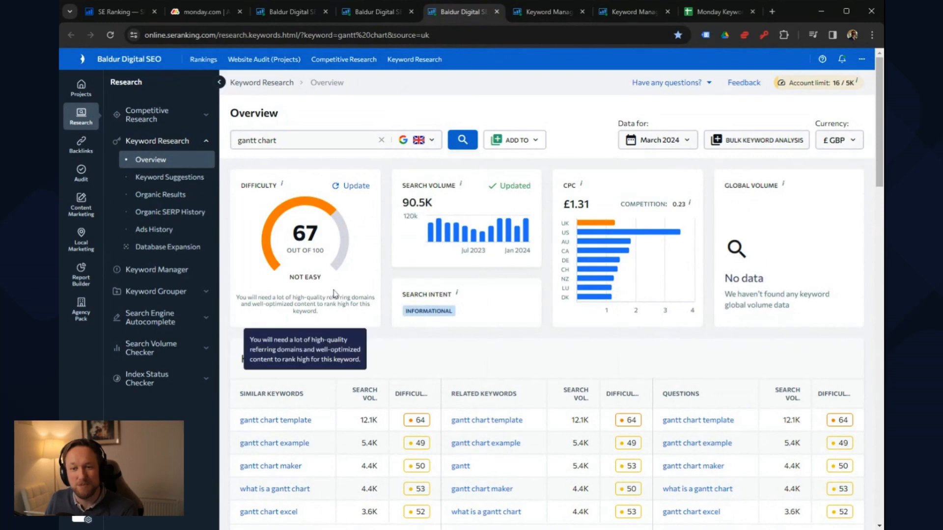
{"action": "scroll", "coordinate": [334, 295], "scroll_direction": "down", "scroll_amount": 3}
{"action": "left_click", "coordinate": [303, 381]}
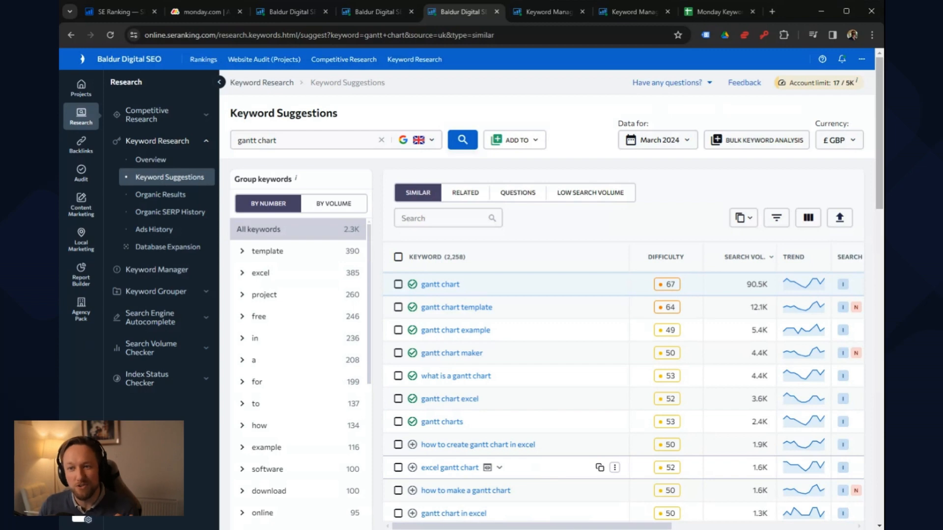
Step: Review the "_Monday - V1" list across all its columns, including competition, CPC, SERP features and organic results
{"action": "left_click", "coordinate": [554, 15]}
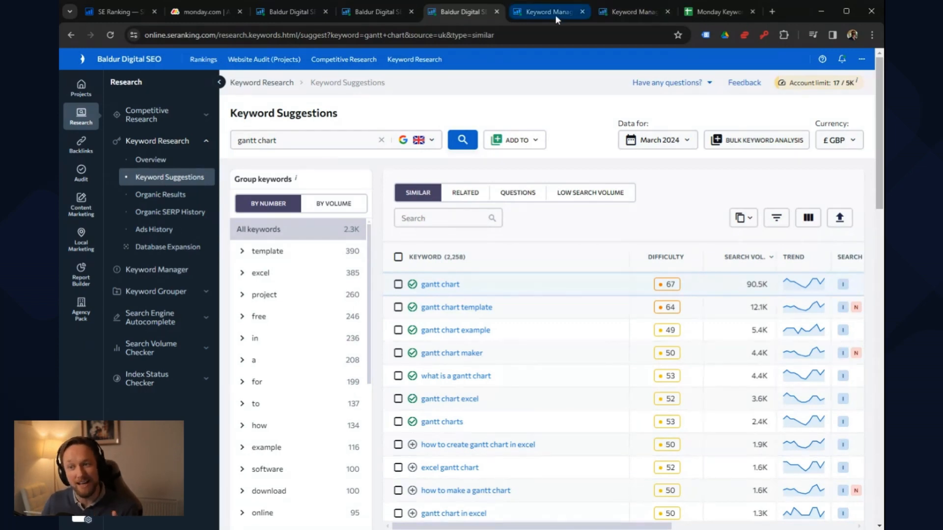
{"action": "scroll", "coordinate": [541, 221], "scroll_direction": "up", "scroll_amount": 5}
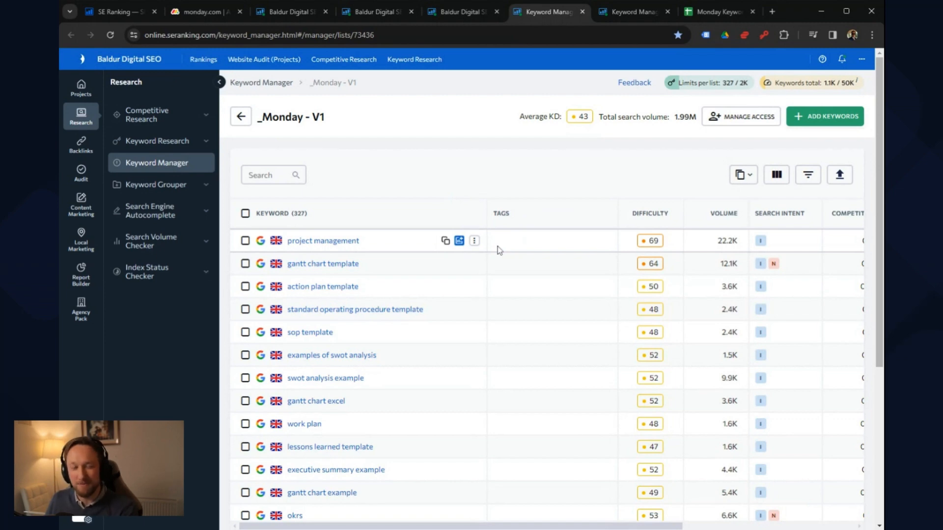
{"action": "scroll", "coordinate": [494, 245], "scroll_direction": "down", "scroll_amount": 5}
{"action": "scroll", "coordinate": [436, 339], "scroll_direction": "up", "scroll_amount": 5}
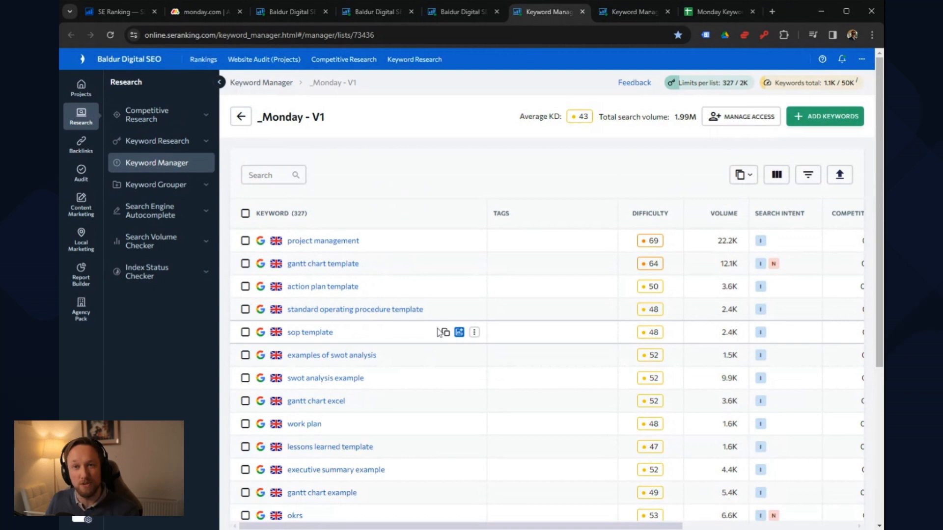
{"action": "mouse_move", "coordinate": [549, 529]}
{"action": "left_mouse_down"}
{"action": "mouse_move", "coordinate": [758, 525]}
{"action": "mouse_move", "coordinate": [565, 526]}
{"action": "left_mouse_up"}
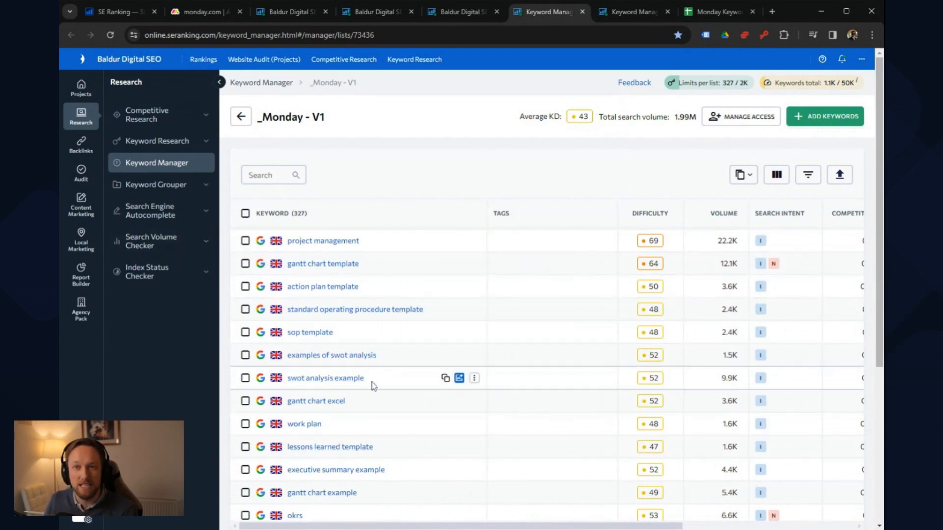
{"action": "left_click_drag", "start_coordinate": [544, 527], "coordinate": [718, 526]}
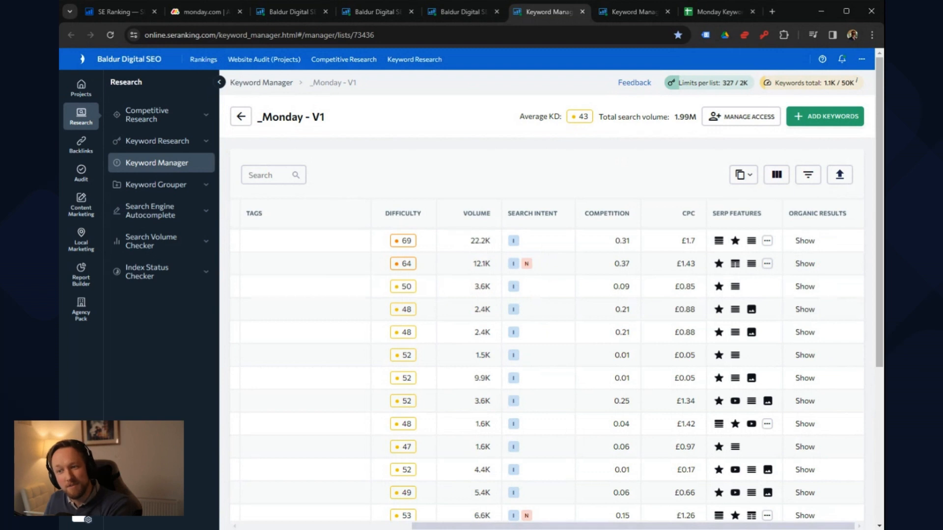
{"action": "left_click_drag", "start_coordinate": [638, 527], "coordinate": [464, 526]}
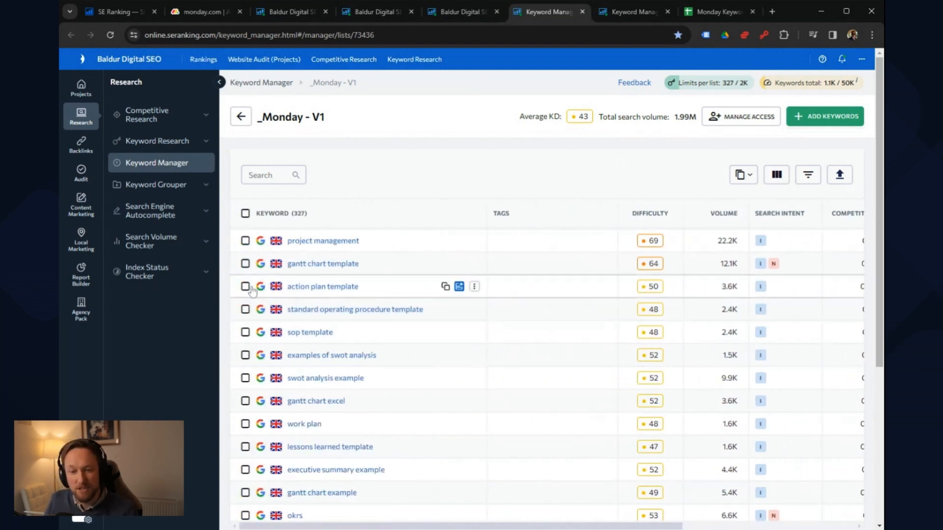
Step: Select the keywords sop template, examples of swot analysis, gantt chart excel and work plan, and view the lists they can be added to
{"action": "left_click", "coordinate": [245, 332]}
{"action": "left_click", "coordinate": [245, 361]}
{"action": "left_click", "coordinate": [246, 406]}
{"action": "left_click", "coordinate": [245, 430]}
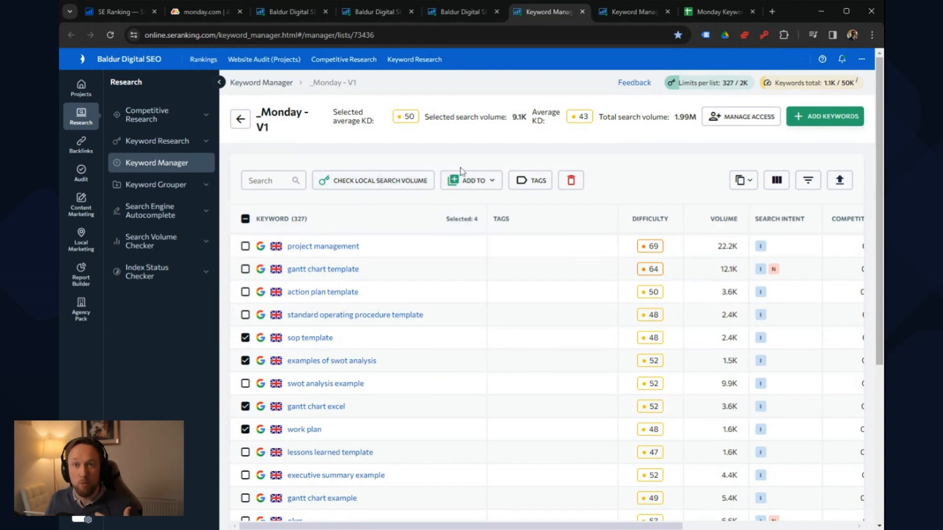
{"action": "left_click", "coordinate": [472, 180]}
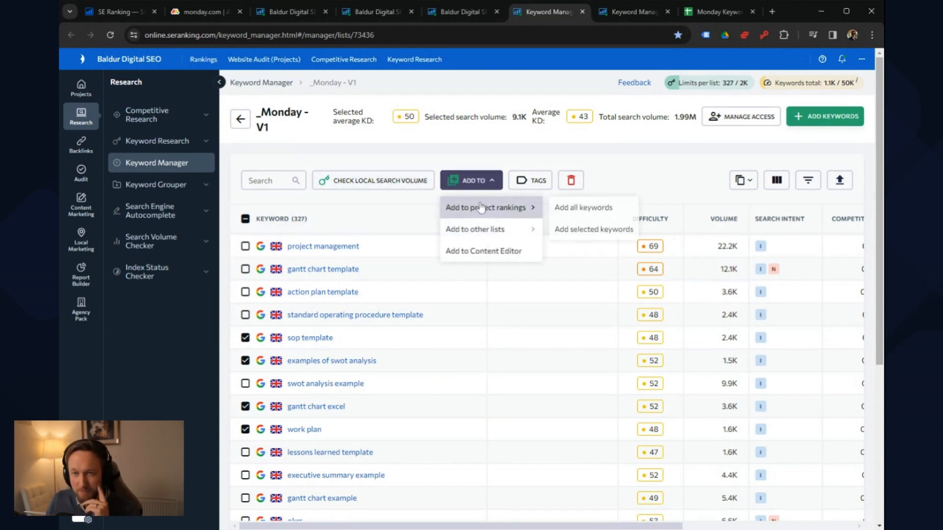
{"action": "mouse_move", "coordinate": [499, 236]}
{"action": "left_click", "coordinate": [591, 250]}
{"action": "left_click", "coordinate": [558, 297]}
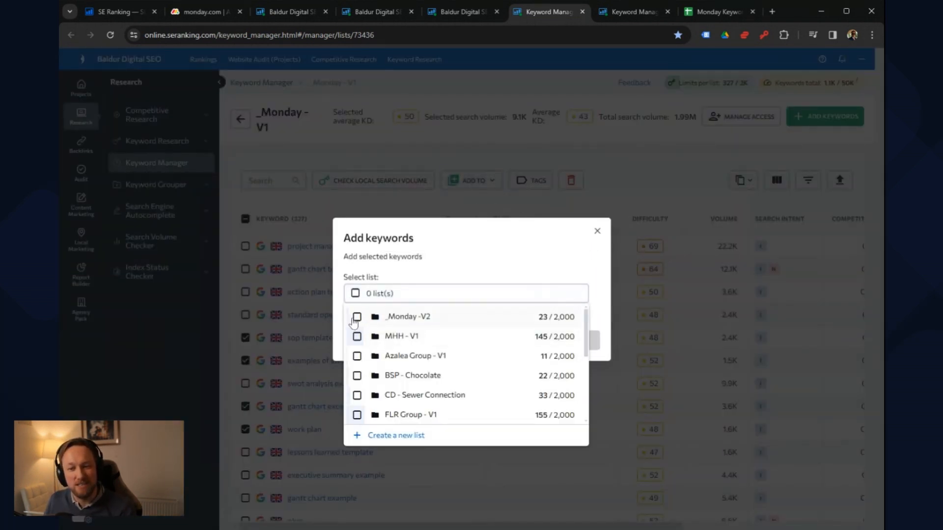
{"action": "left_click", "coordinate": [597, 230]}
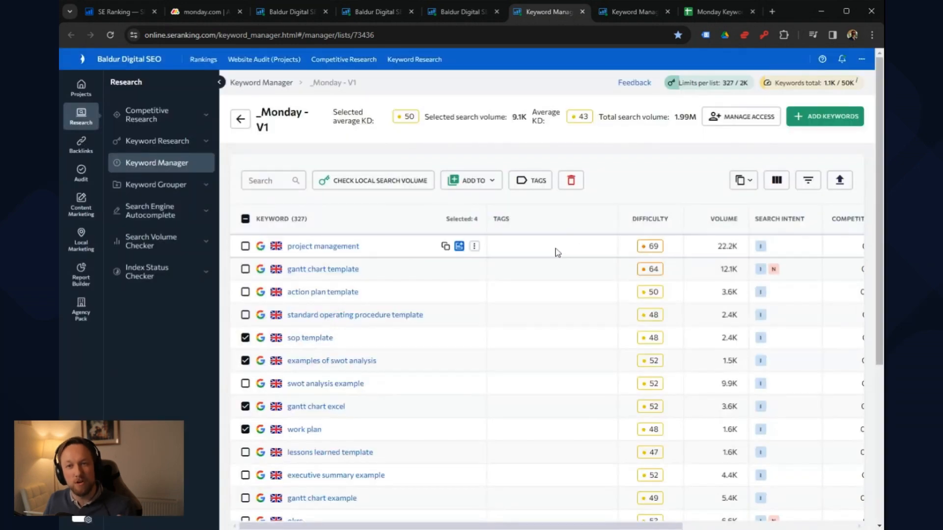
Step: Look through the refined "_Monday -V2" list, checking its keywords' tags, difficulty and volume
{"action": "left_click", "coordinate": [630, 11]}
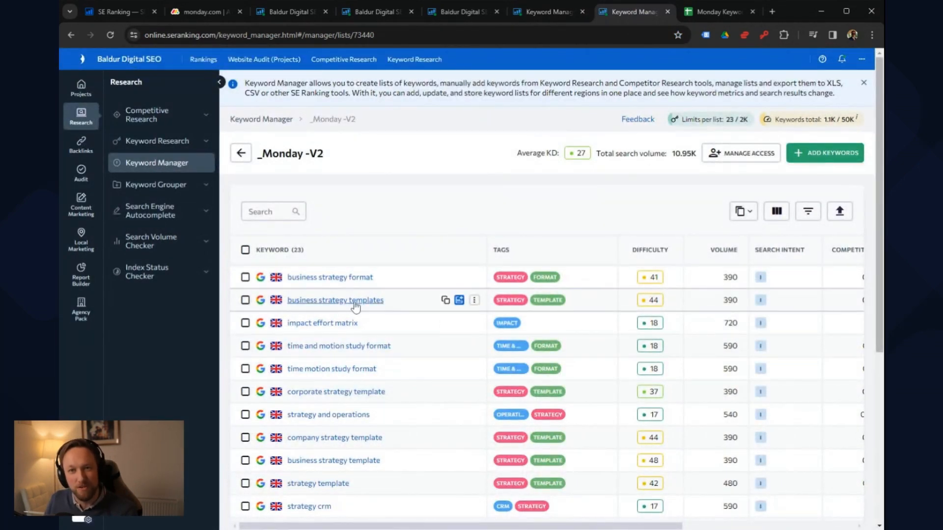
{"action": "scroll", "coordinate": [366, 304], "scroll_direction": "down", "scroll_amount": 1}
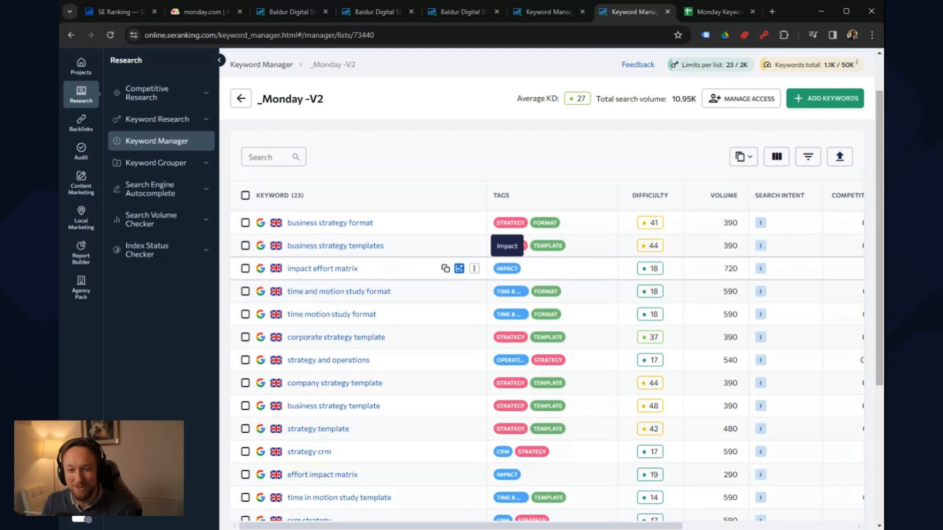
{"action": "scroll", "coordinate": [586, 320], "scroll_direction": "down", "scroll_amount": 4}
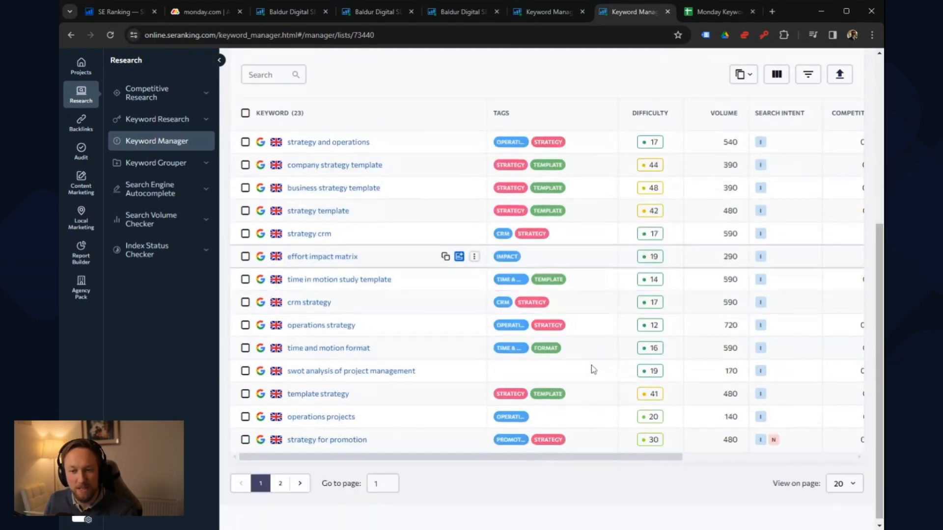
Step: Switch to the Monday Keyword Research spreadsheet in Google Sheets and examine the "business strategy format" group and the keywords it covers
{"action": "scroll", "coordinate": [596, 367], "scroll_direction": "up", "scroll_amount": 6}
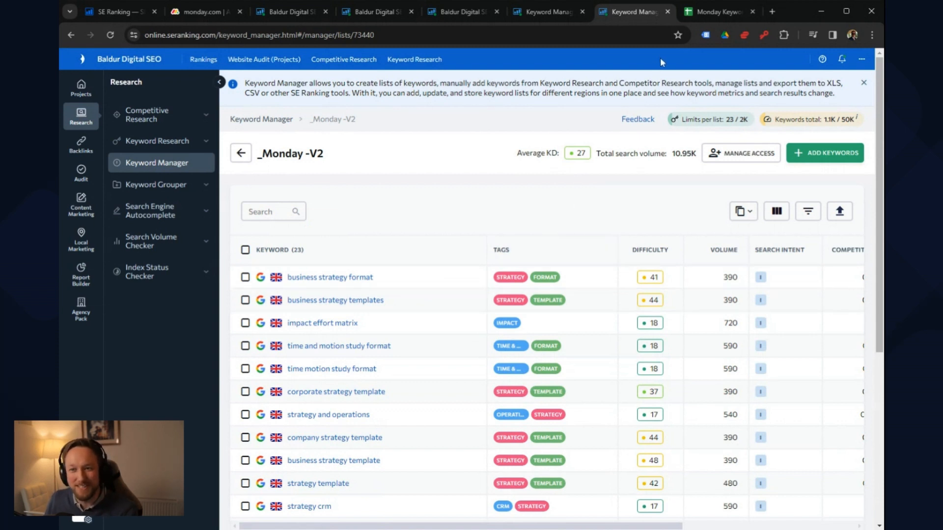
{"action": "left_click", "coordinate": [693, 16]}
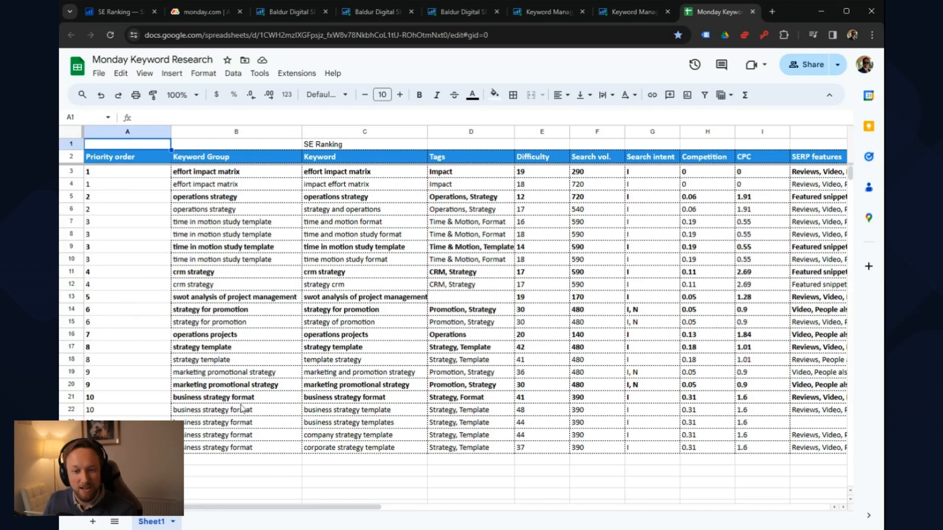
{"action": "left_click_drag", "start_coordinate": [243, 412], "coordinate": [239, 451]}
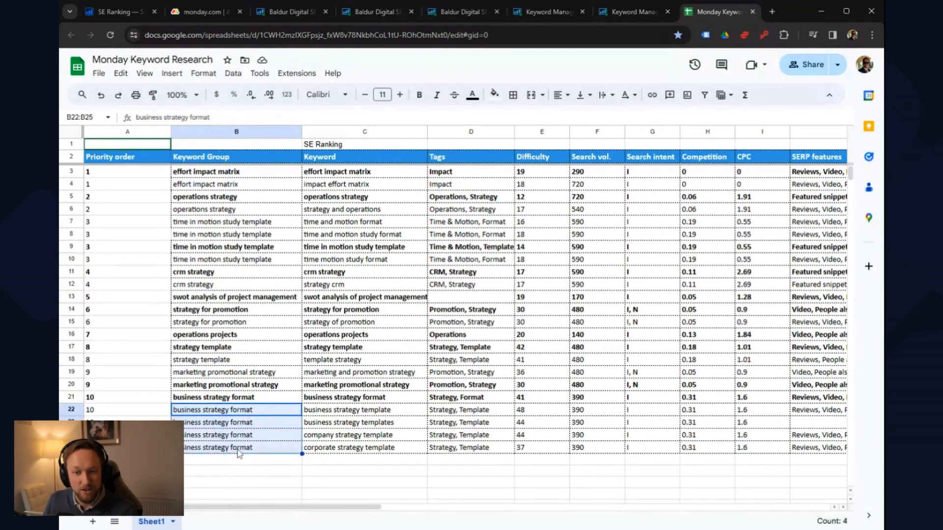
{"action": "left_click_drag", "start_coordinate": [384, 401], "coordinate": [402, 450]}
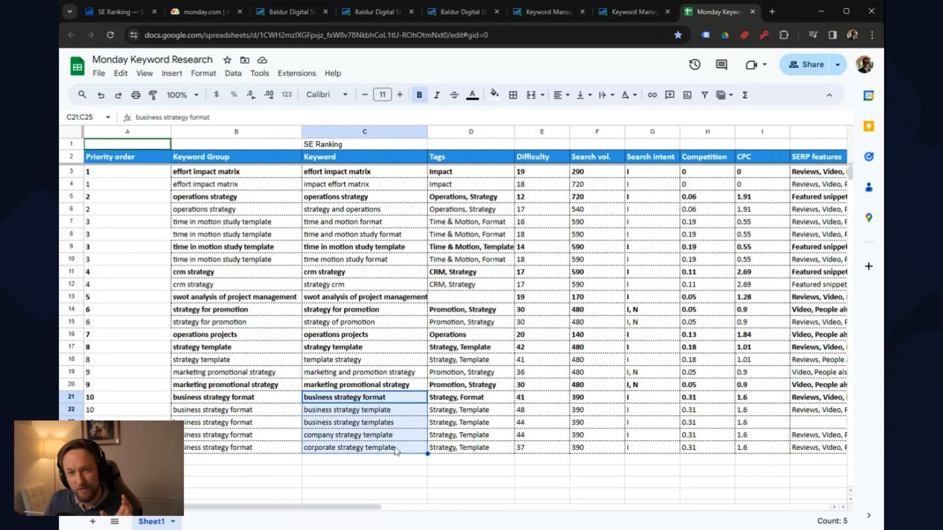
{"action": "left_click", "coordinate": [264, 398]}
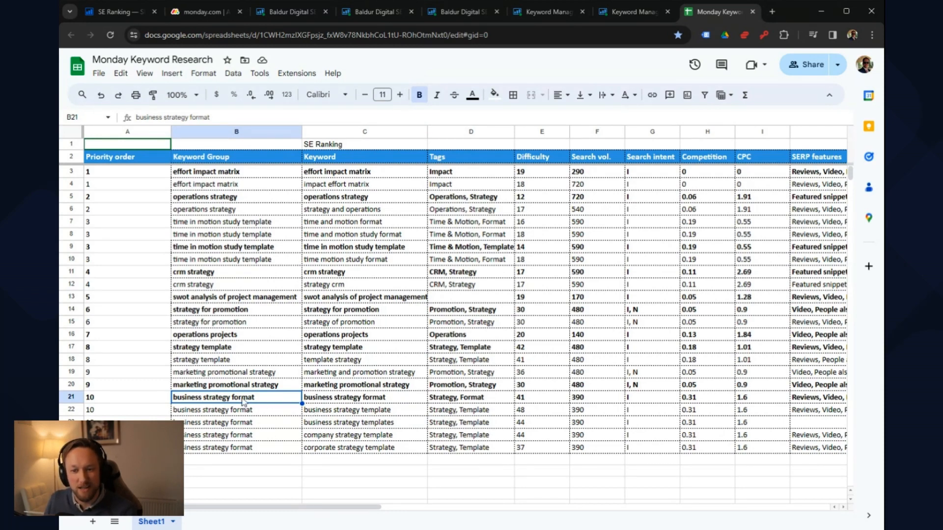
{"action": "left_click_drag", "start_coordinate": [243, 403], "coordinate": [346, 447]}
{"action": "left_click", "coordinate": [337, 461]}
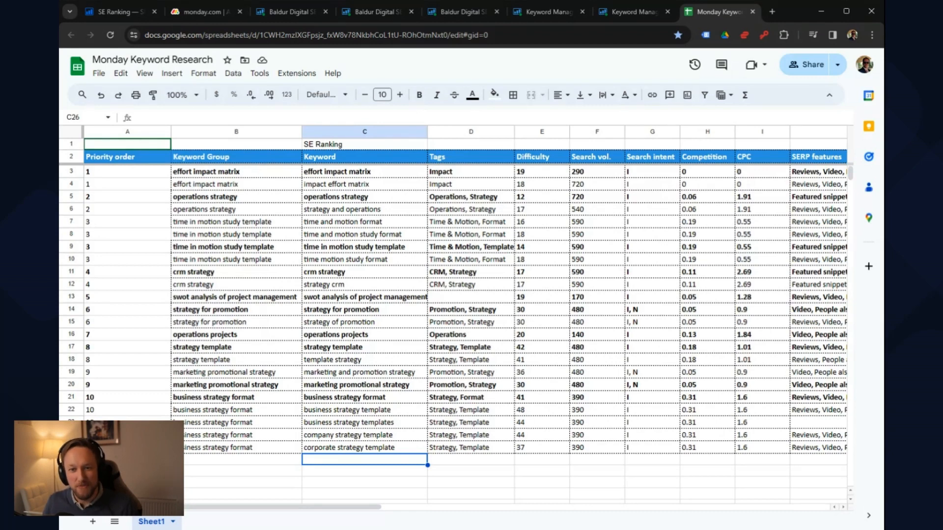
Step: Go through the main keyword groups one by one, from "effort impact matrix" down to "strategy for promotion"
{"action": "left_click", "coordinate": [263, 173]}
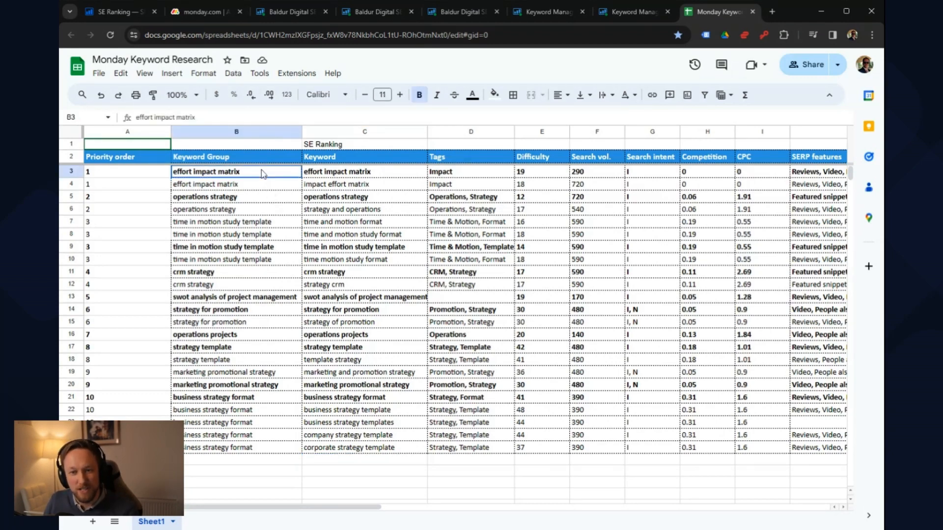
{"action": "left_click", "coordinate": [253, 201]}
{"action": "left_click", "coordinate": [262, 247]}
{"action": "left_click", "coordinate": [256, 278]}
{"action": "left_click", "coordinate": [261, 299]}
{"action": "left_click", "coordinate": [261, 310]}
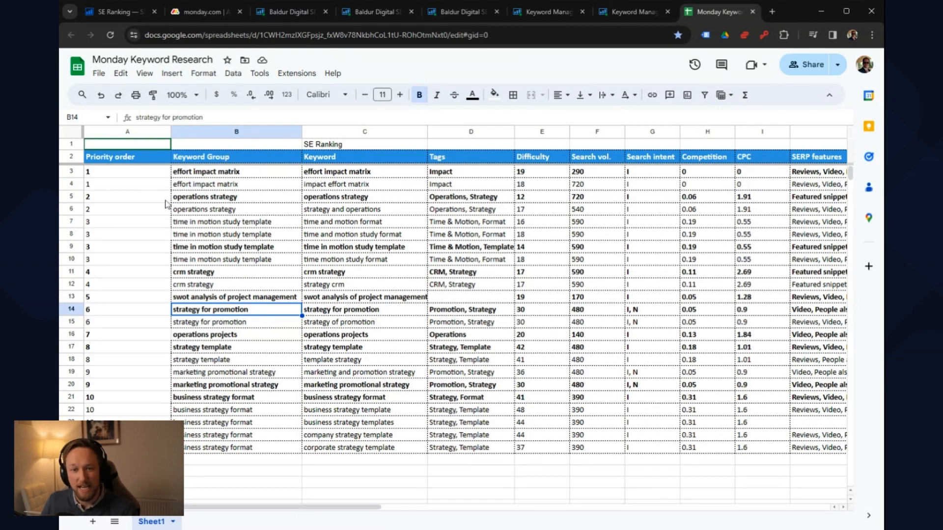
Step: Check the priority order assigned to all the listed keywords
{"action": "left_click", "coordinate": [143, 175]}
{"action": "left_click_drag", "start_coordinate": [142, 175], "coordinate": [130, 447]}
{"action": "left_click", "coordinate": [132, 459]}
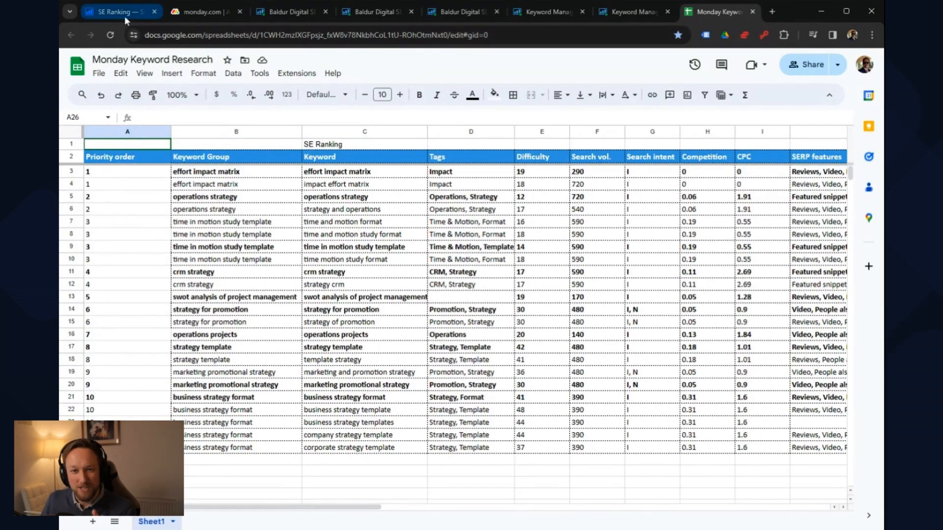
Step: Switch back to SE Ranking and revisit the organic keyword research for monday.com and asana.com
{"action": "left_click", "coordinate": [282, 13]}
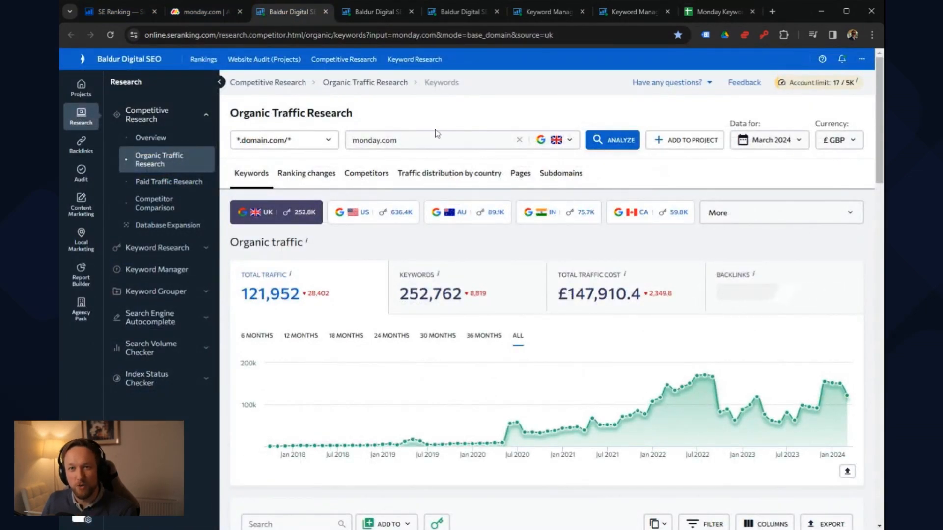
{"action": "left_click", "coordinate": [364, 12]}
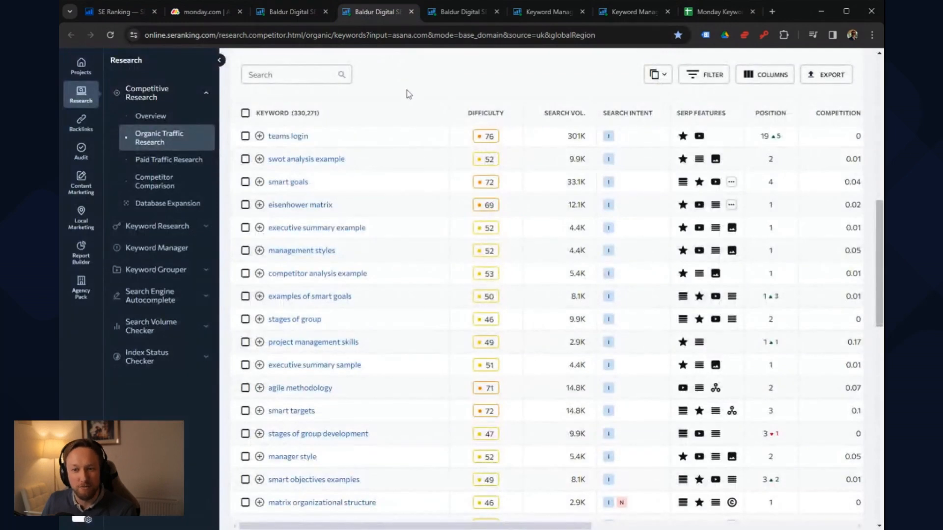
Step: Return to the "_Monday - V1" list and clear its keyword selection
{"action": "left_click", "coordinate": [530, 14]}
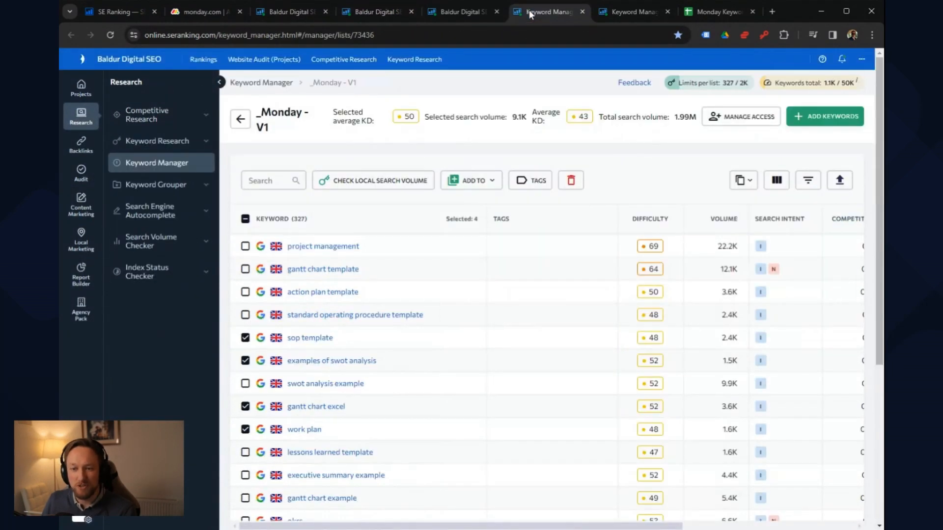
{"action": "left_click", "coordinate": [245, 219]}
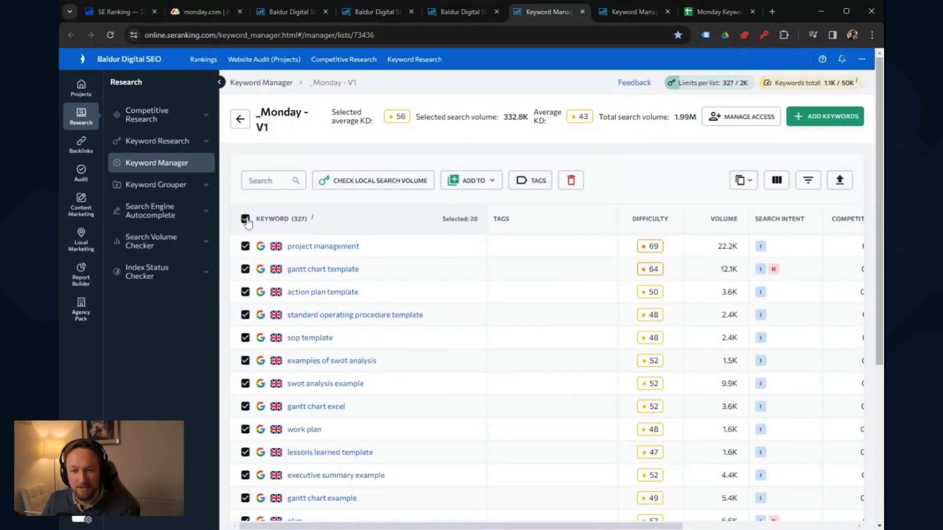
{"action": "left_click", "coordinate": [245, 219]}
Step: Return to the "gantt chart" keyword research and open its overview
{"action": "left_click", "coordinate": [459, 13]}
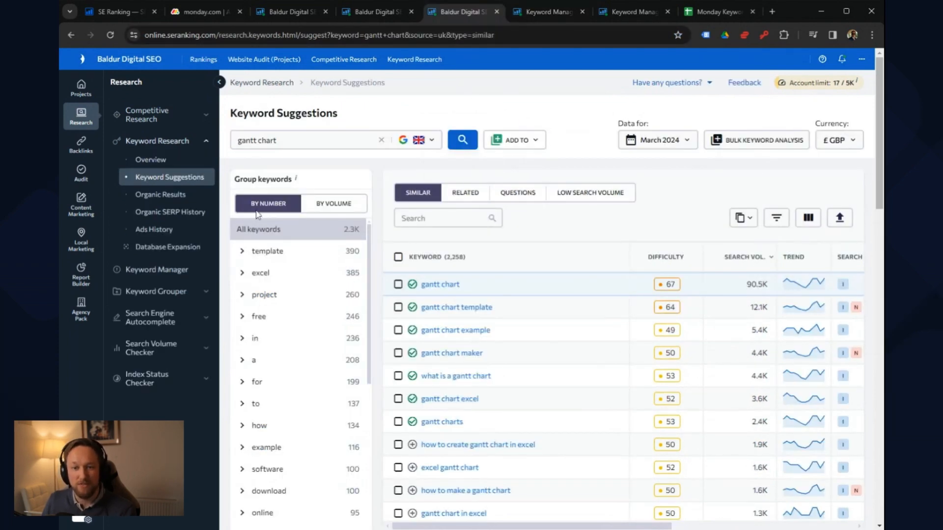
{"action": "left_click", "coordinate": [151, 160]}
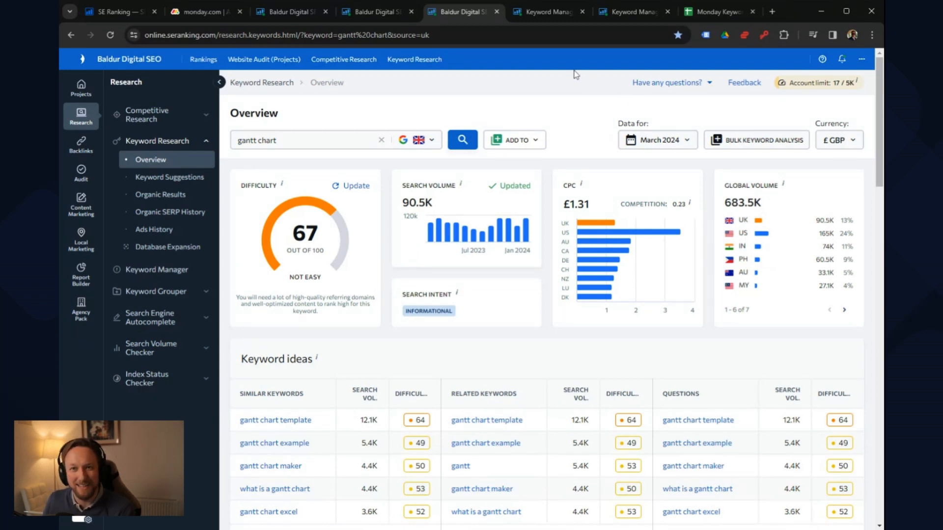
Step: Revisit the "_Monday - V1" and "_Monday -V2" lists, ending on the Monday Keyword Research spreadsheet in Google Sheets
{"action": "left_click", "coordinate": [543, 12]}
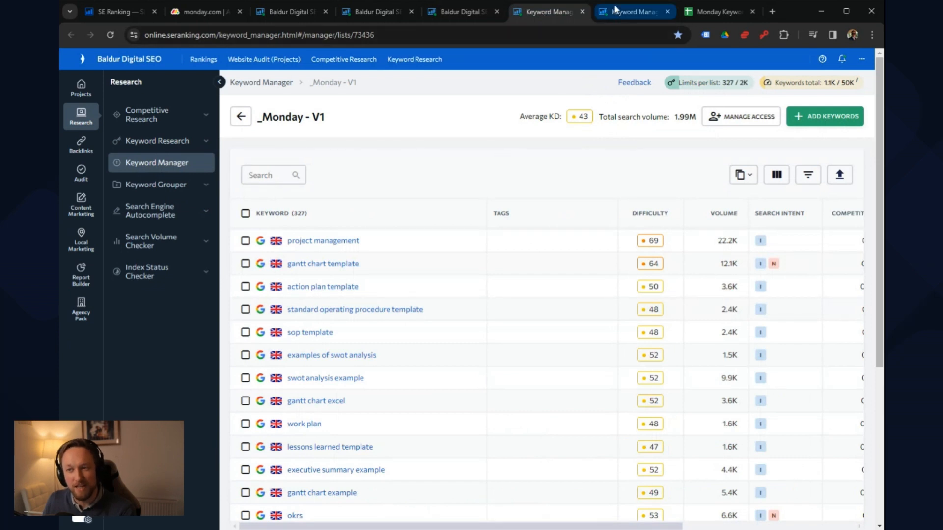
{"action": "left_click", "coordinate": [621, 14]}
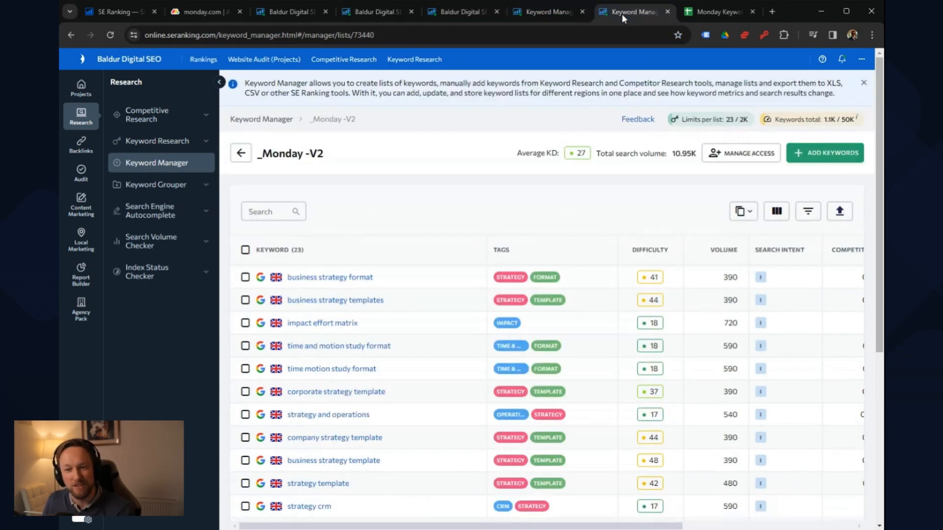
{"action": "left_click", "coordinate": [713, 11]}
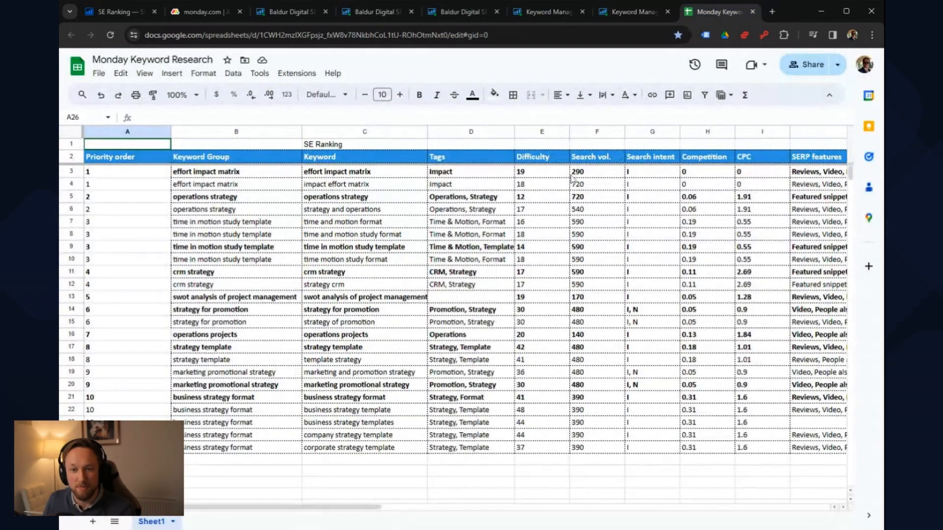